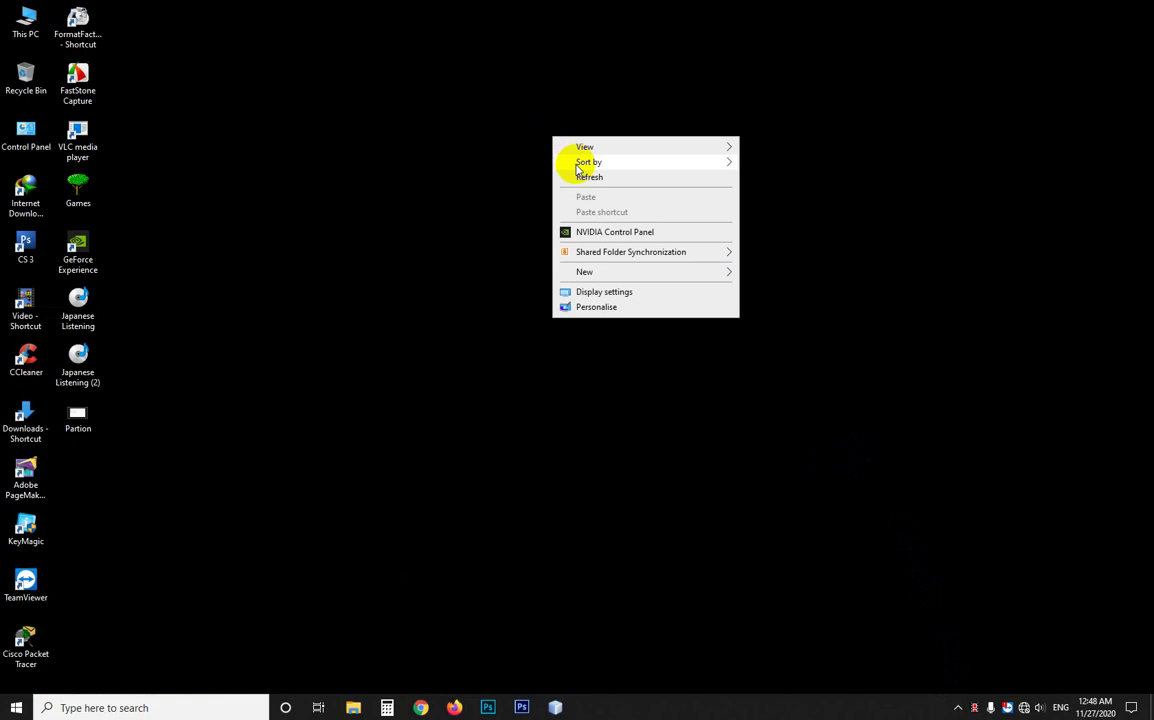
Refresh the desktop
left_click(578, 176)
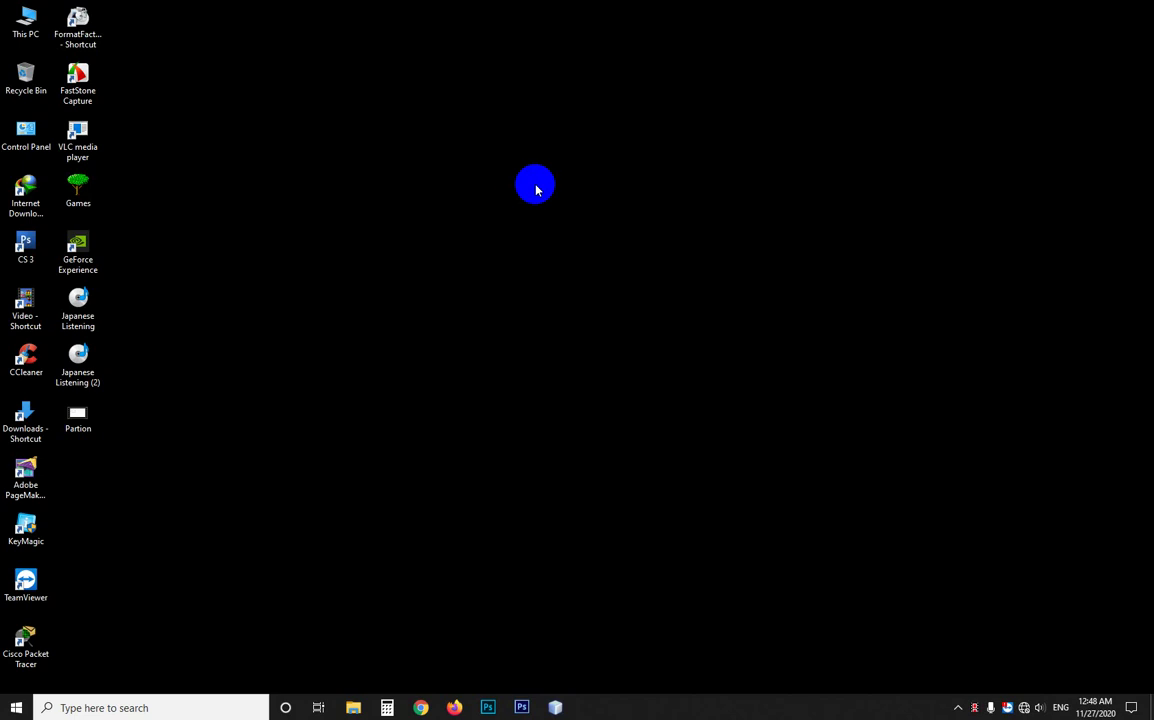
right_click(523, 191)
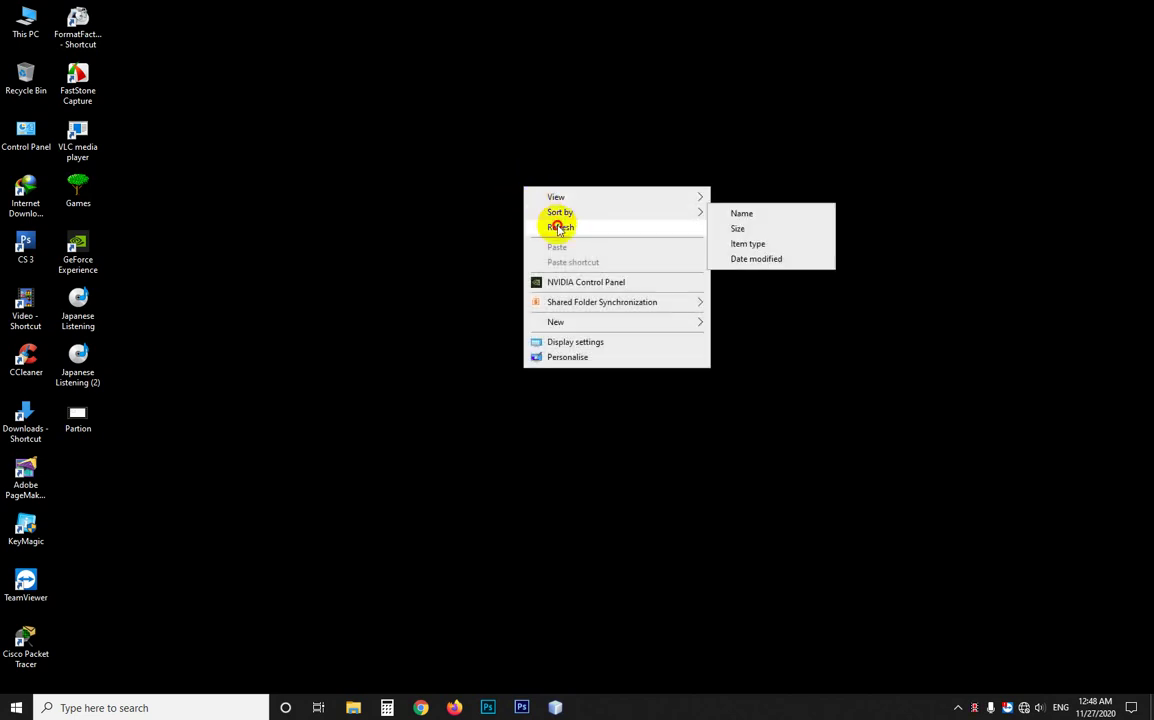
left_click(556, 225)
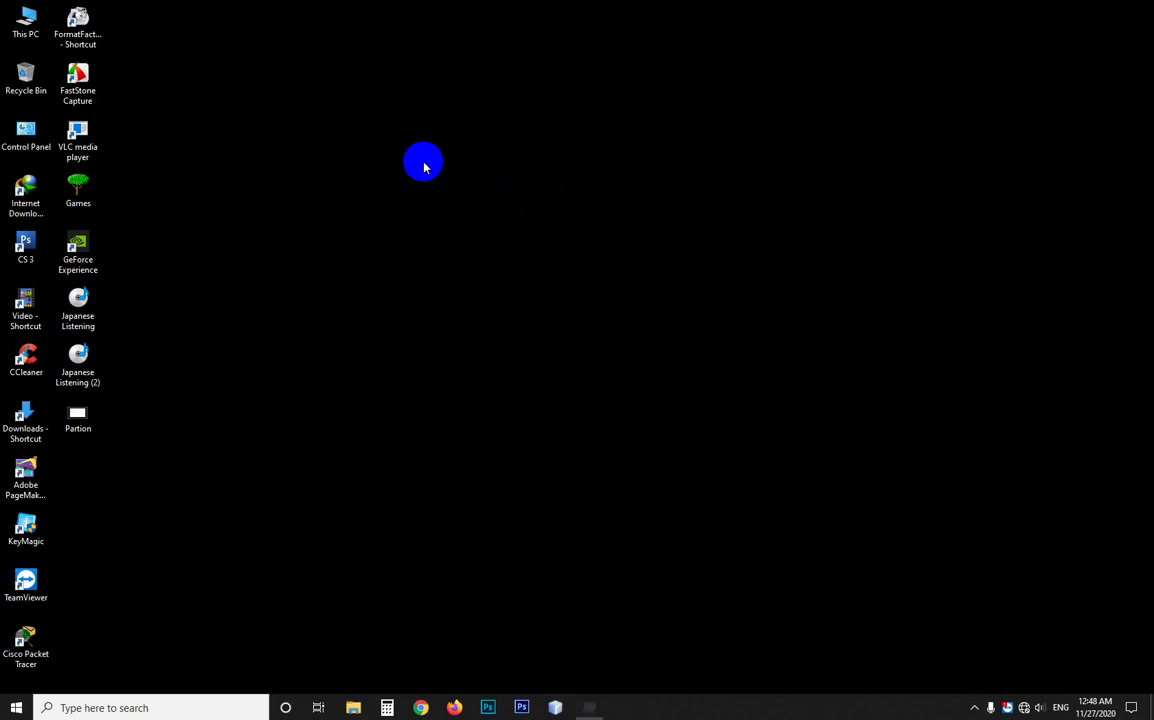
Open the Recent folder with the Run command "recent" and enlarge its window to show more items
key("super+r")
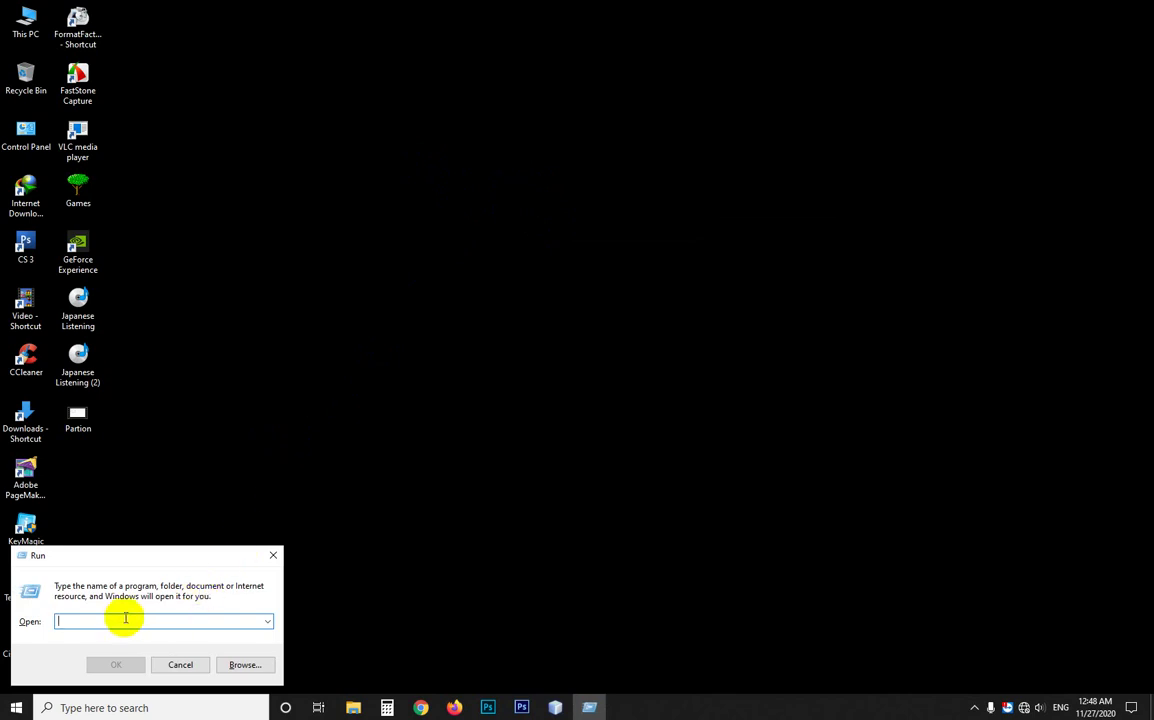
type("r")
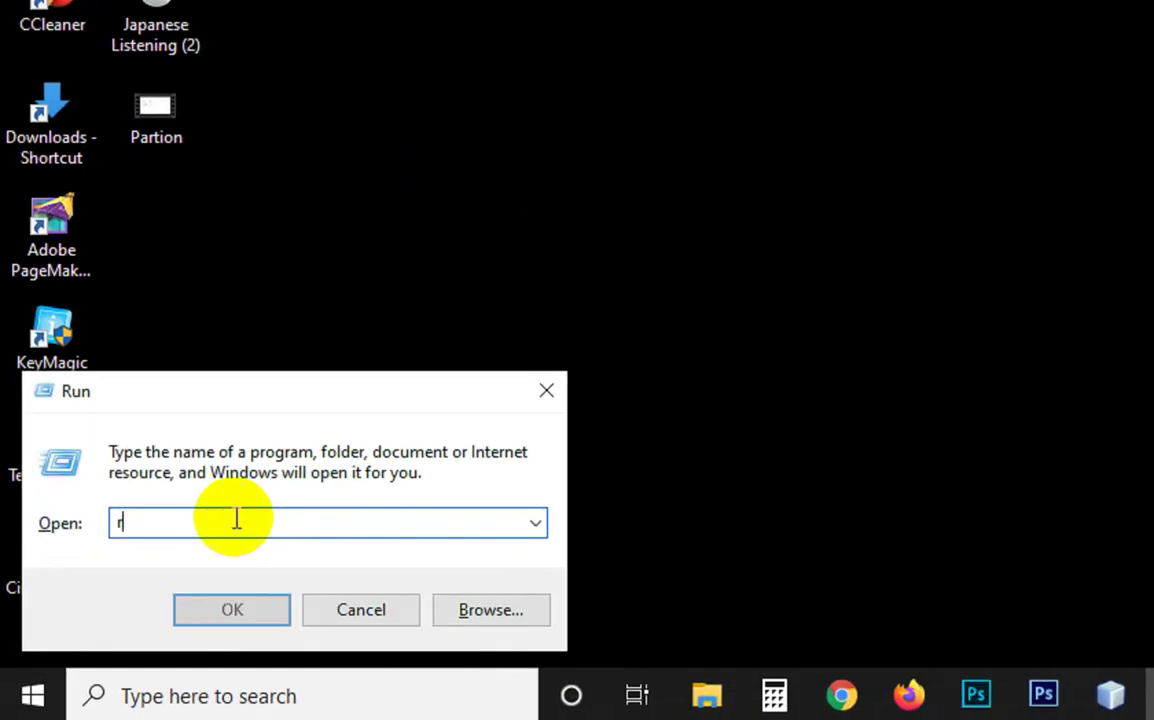
type("ecent")
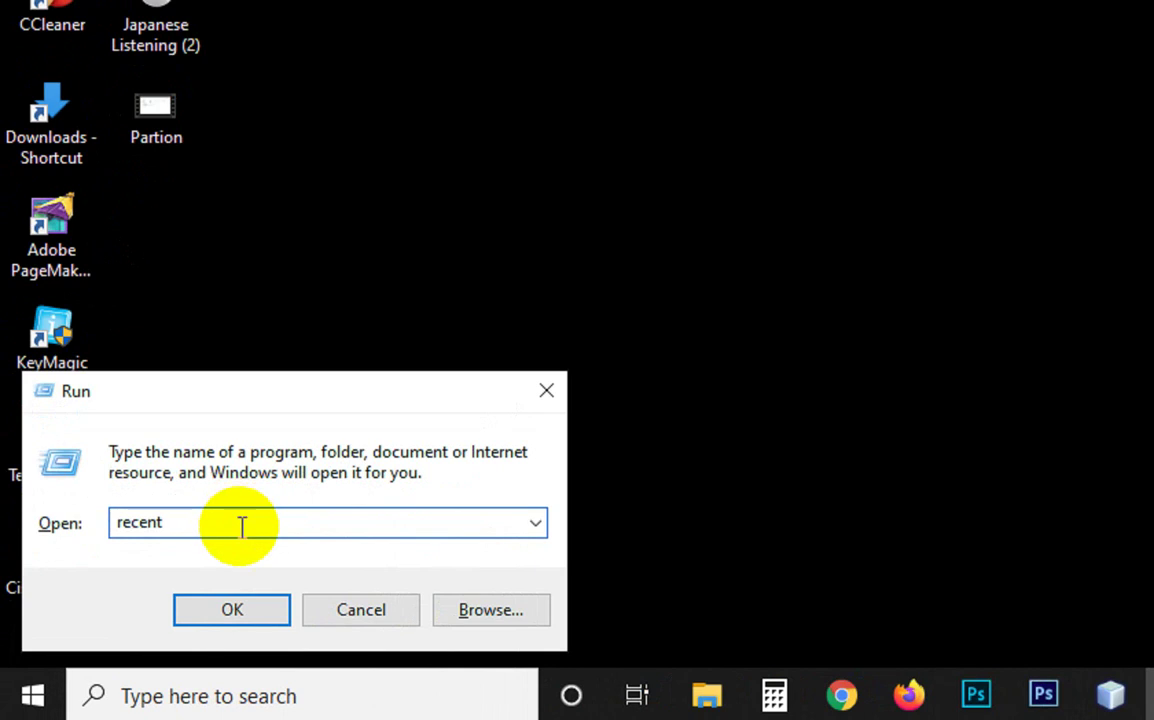
left_click(229, 610)
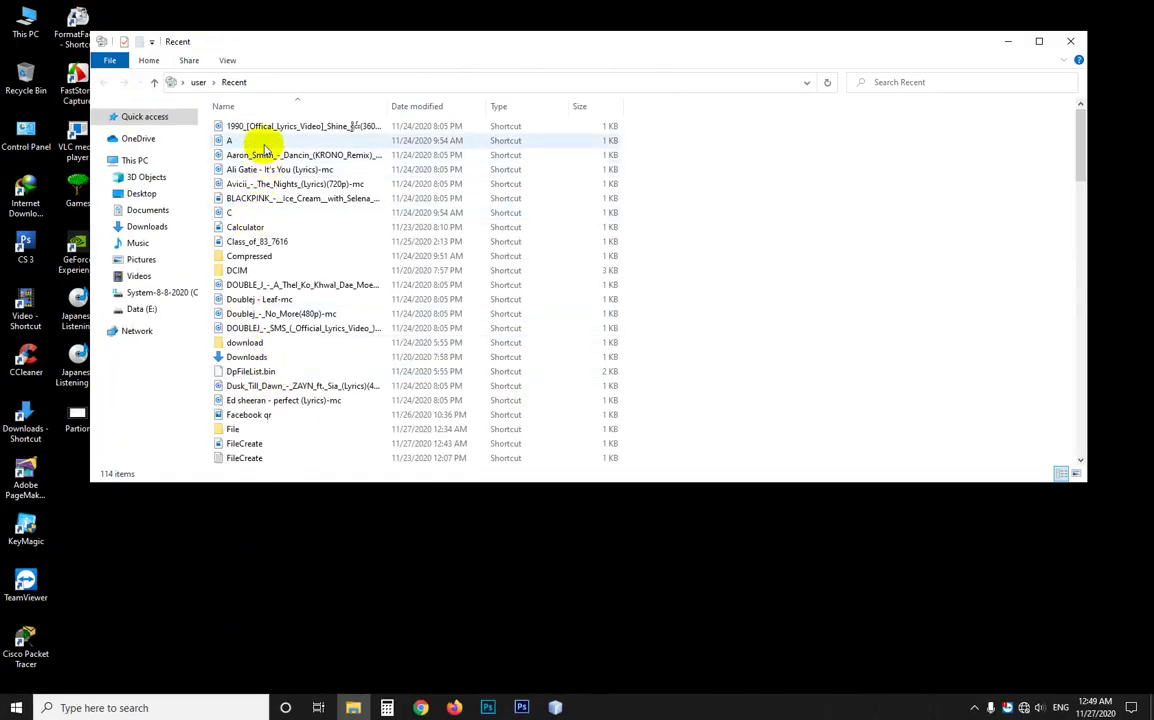
left_click_drag(372, 34, 368, 15)
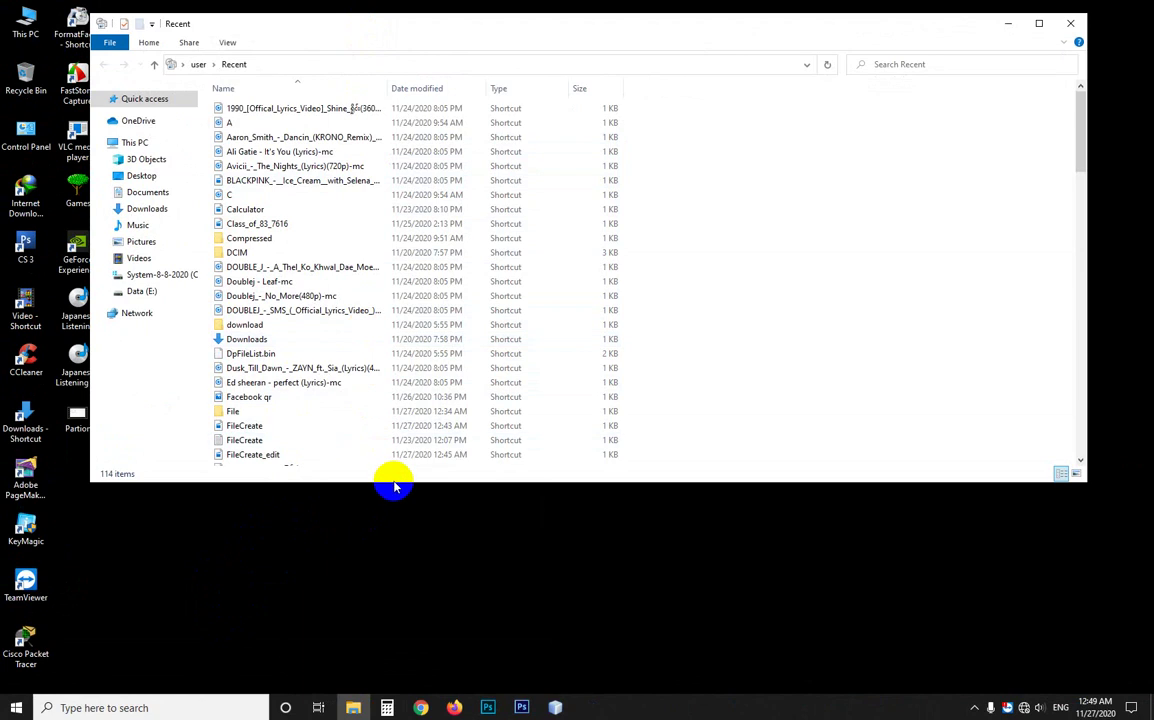
left_click_drag(398, 484, 392, 600)
Delete all items in the Recent folder
left_click(380, 426)
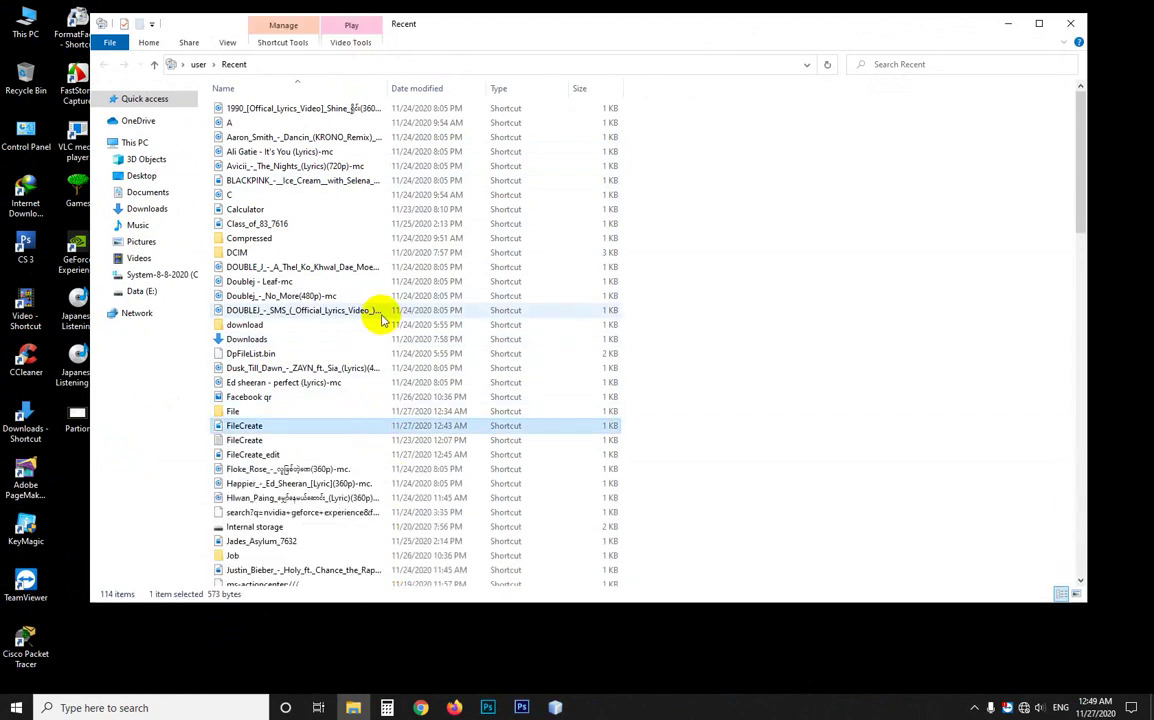
key("ctrl+a")
left_click_drag(412, 335, 337, 472)
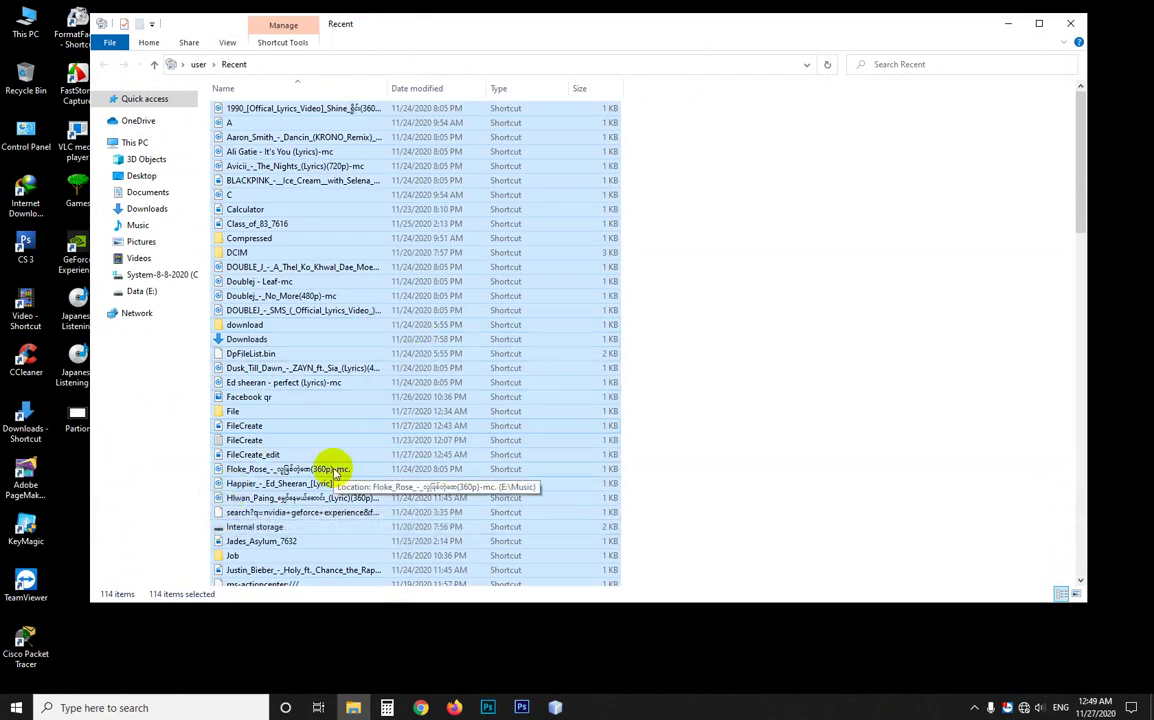
key("Delete")
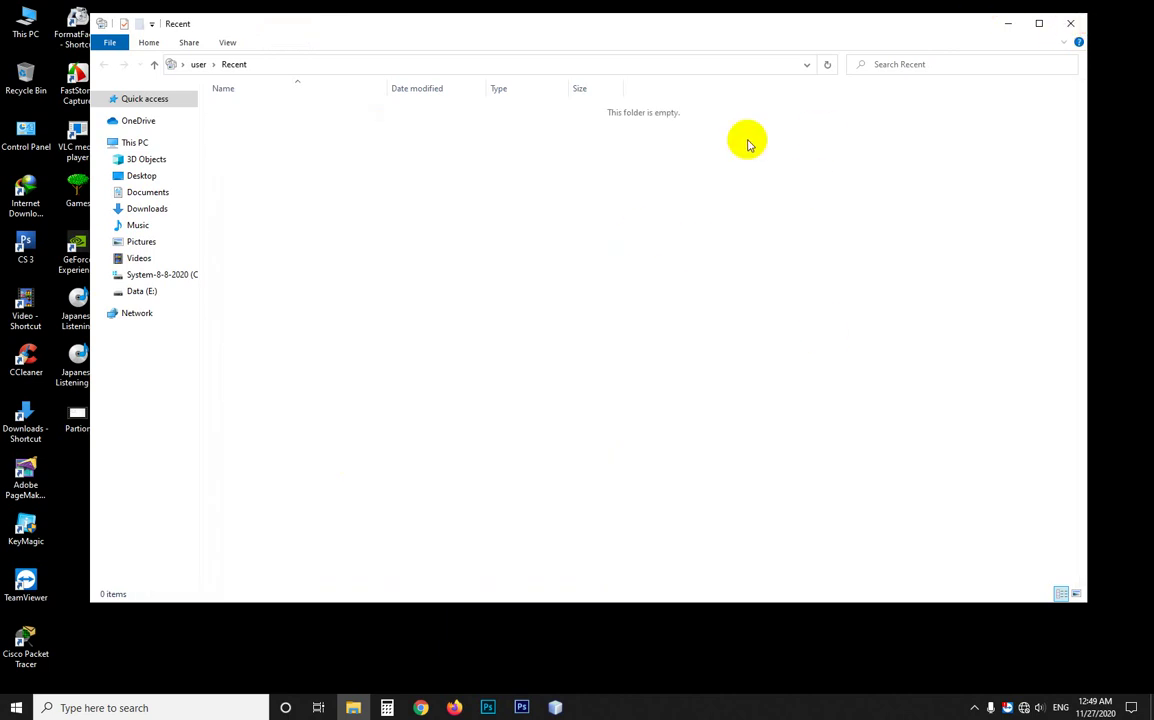
Close the Recent folder window and refresh the desktop
left_click(1070, 23)
right_click(538, 152)
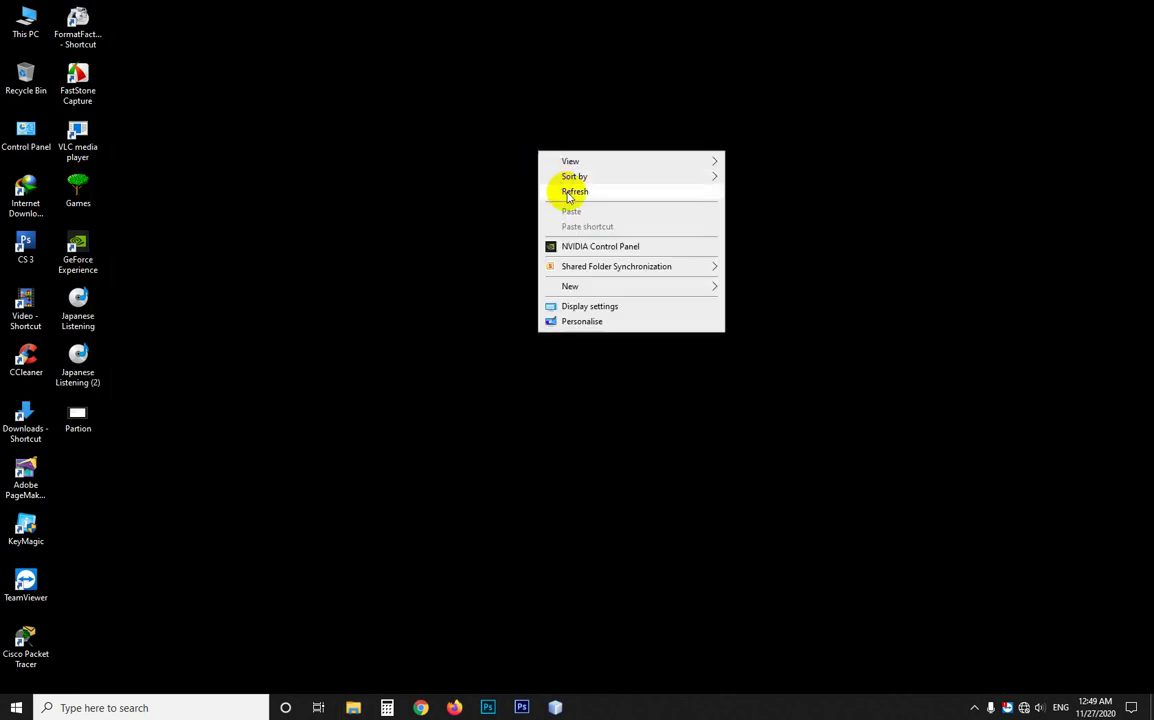
left_click(570, 191)
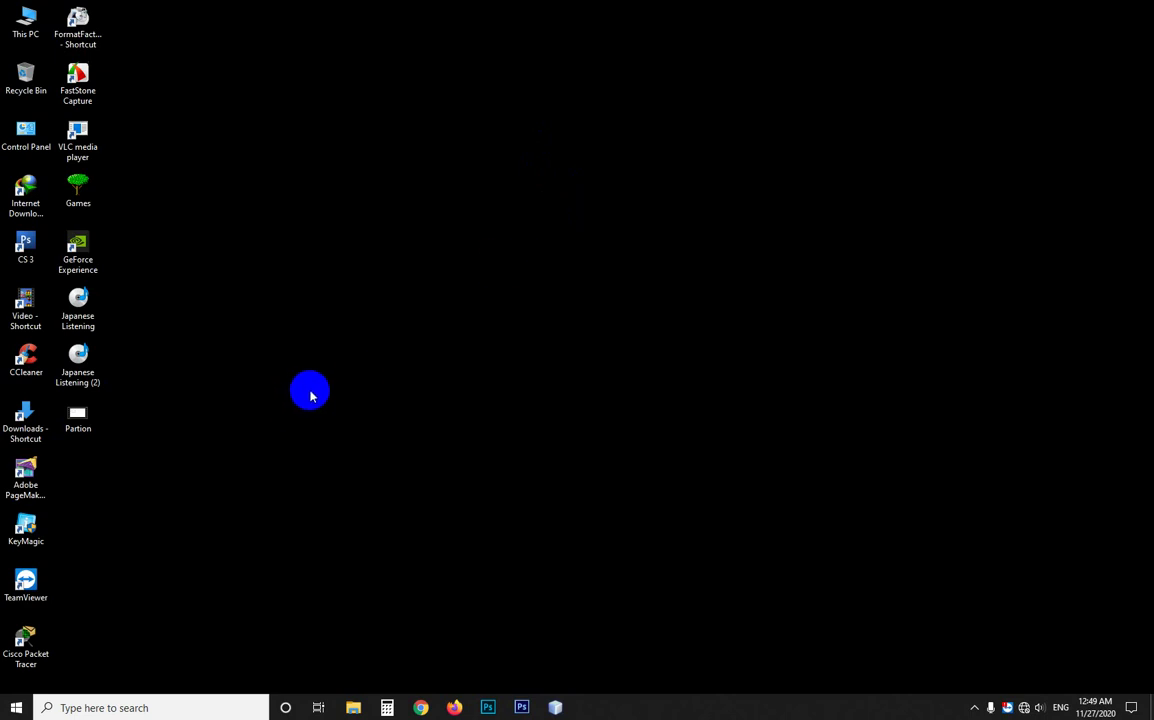
Open the Windows Temp folder with the Run command "temp"
key("super+r")
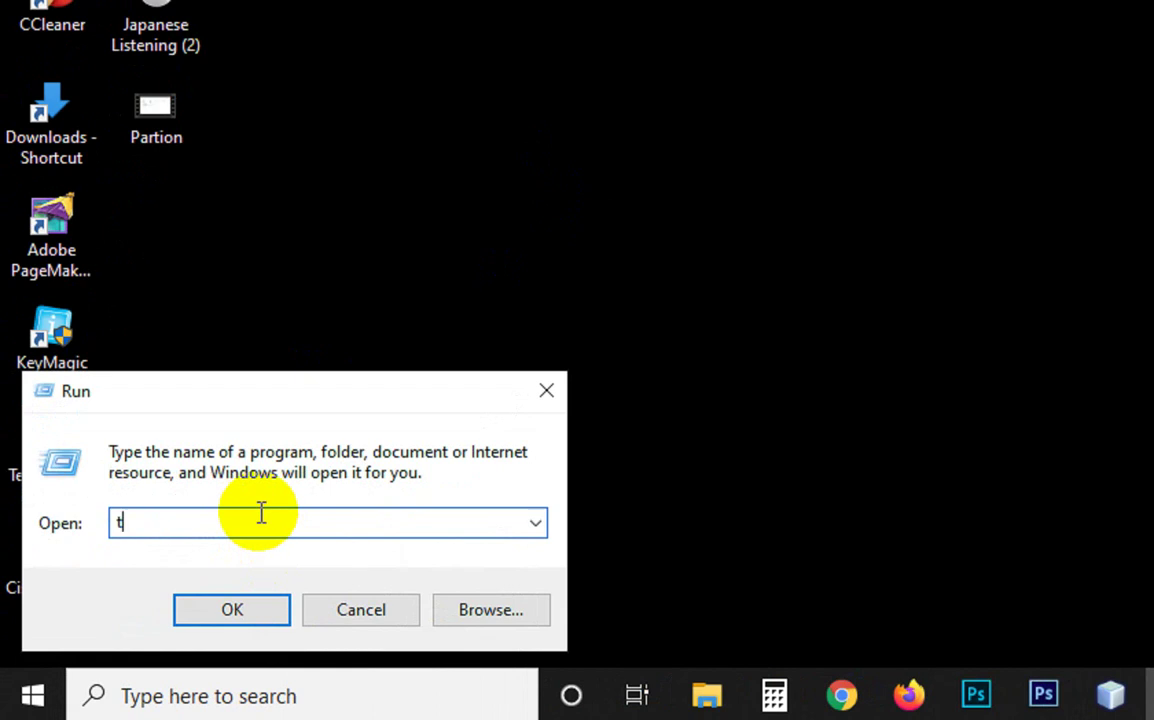
type("temp")
key("Return")
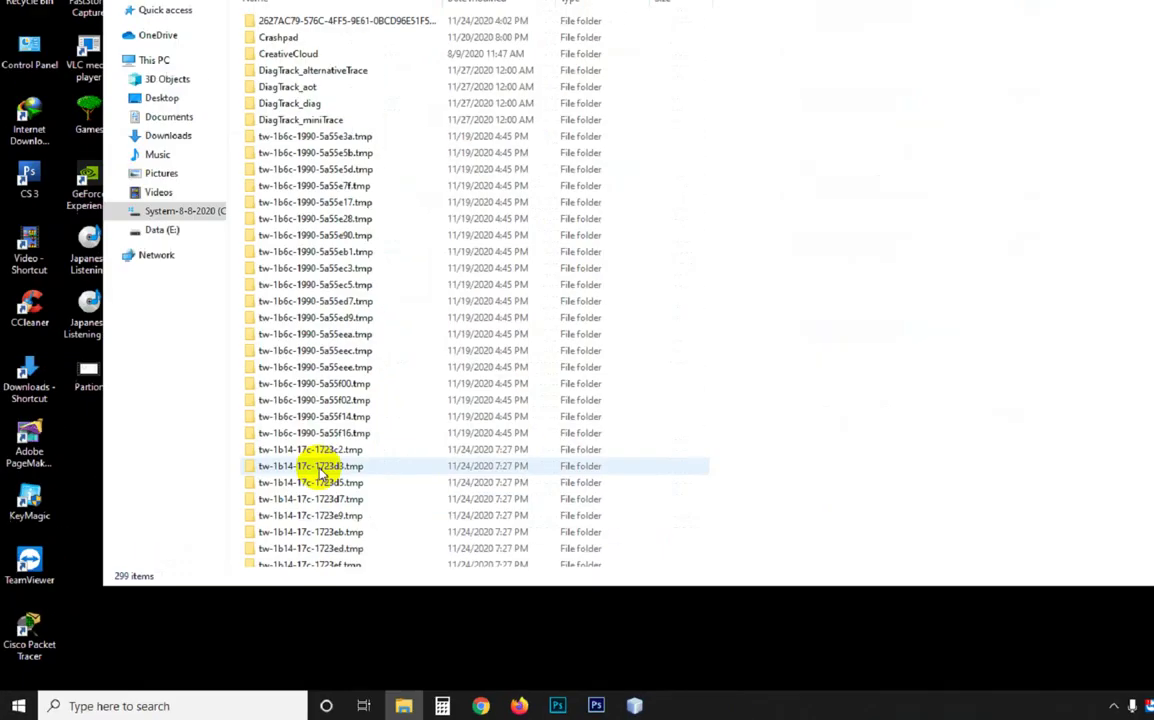
Permanently delete all files and folders in the Windows Temp folder and confirm the deletion
left_click(306, 40)
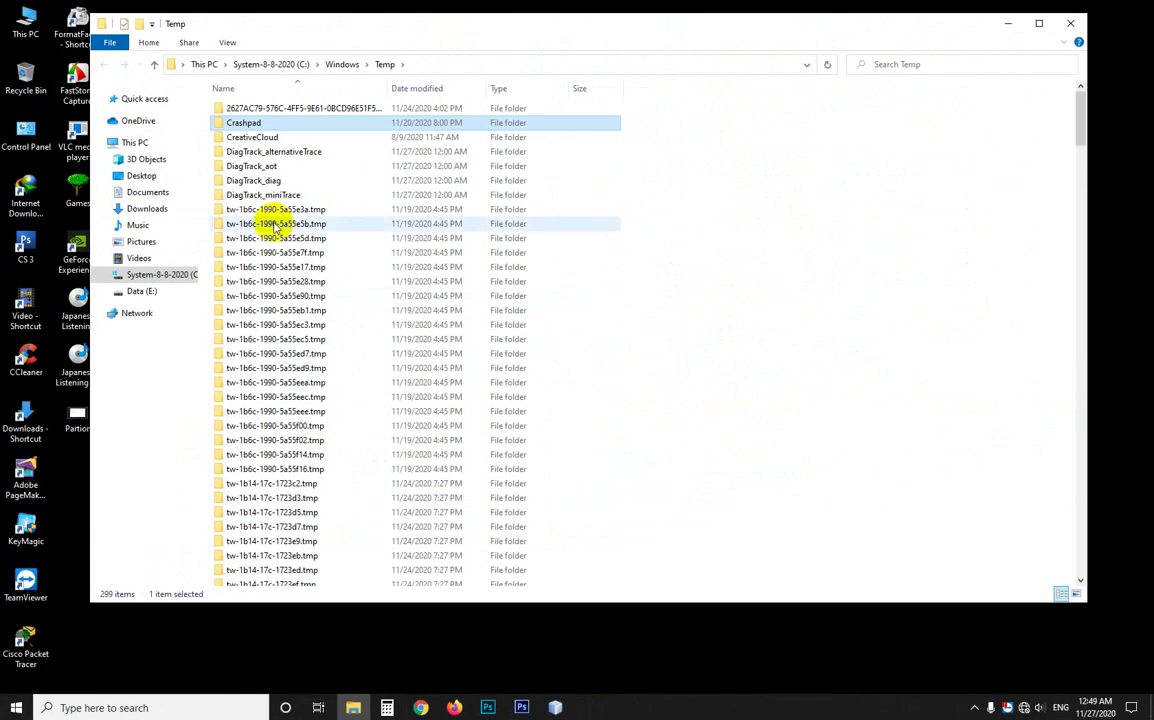
key("ctrl+a")
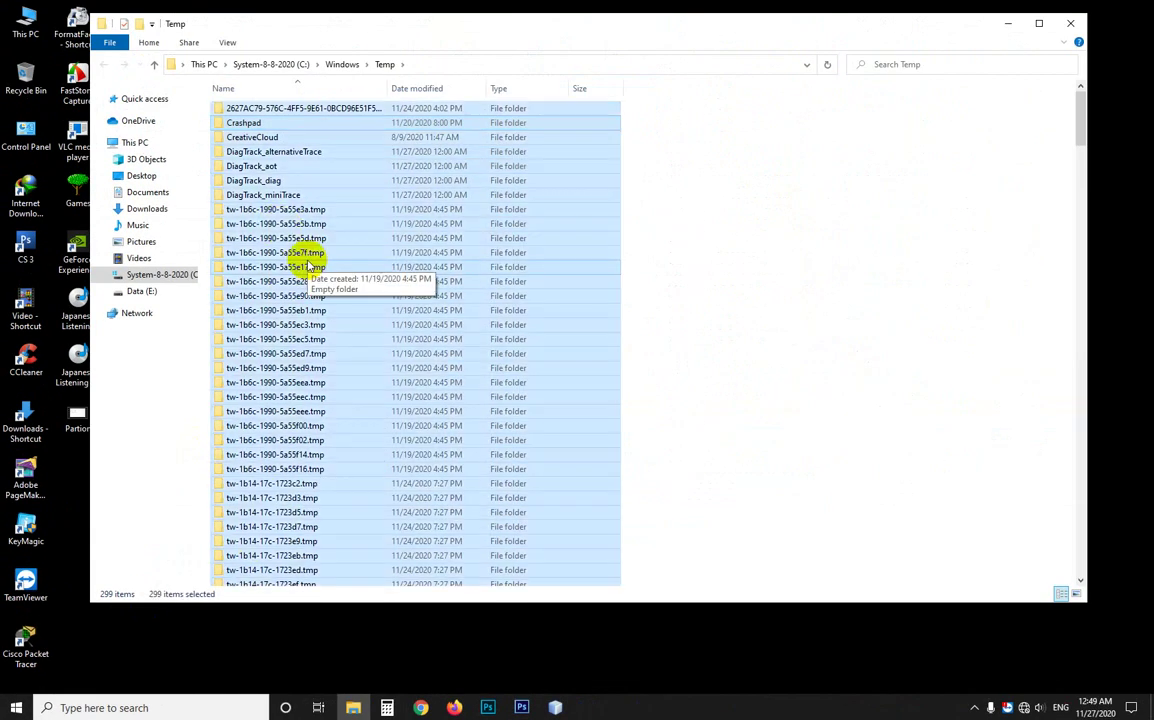
key("shift+Delete")
key("Return")
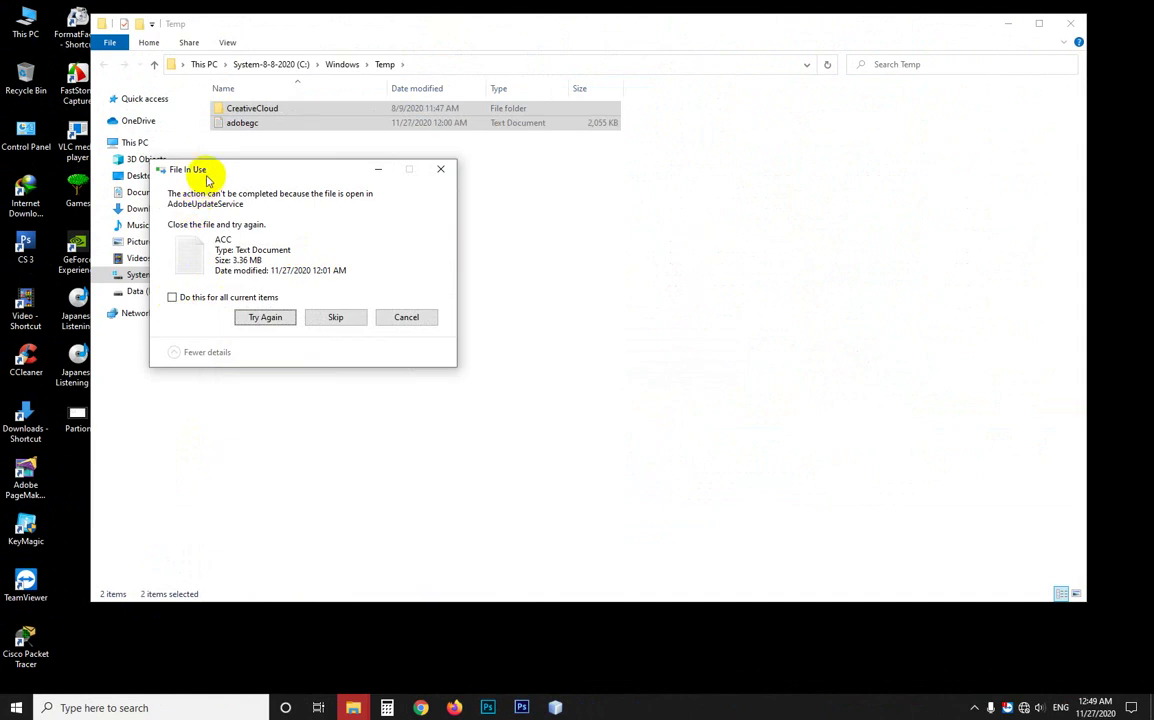
Retry deleting the in-use Windows Temp files, then skip them for all current items
left_click_drag(205, 170, 566, 140)
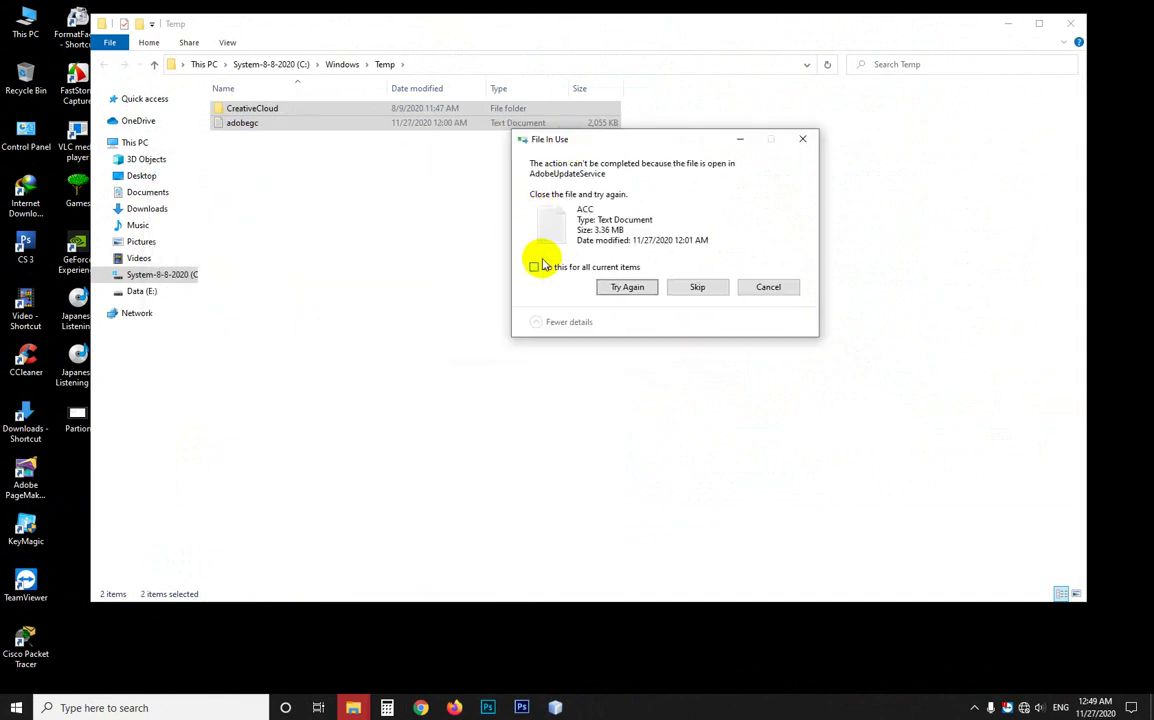
left_click(534, 267)
left_click(624, 288)
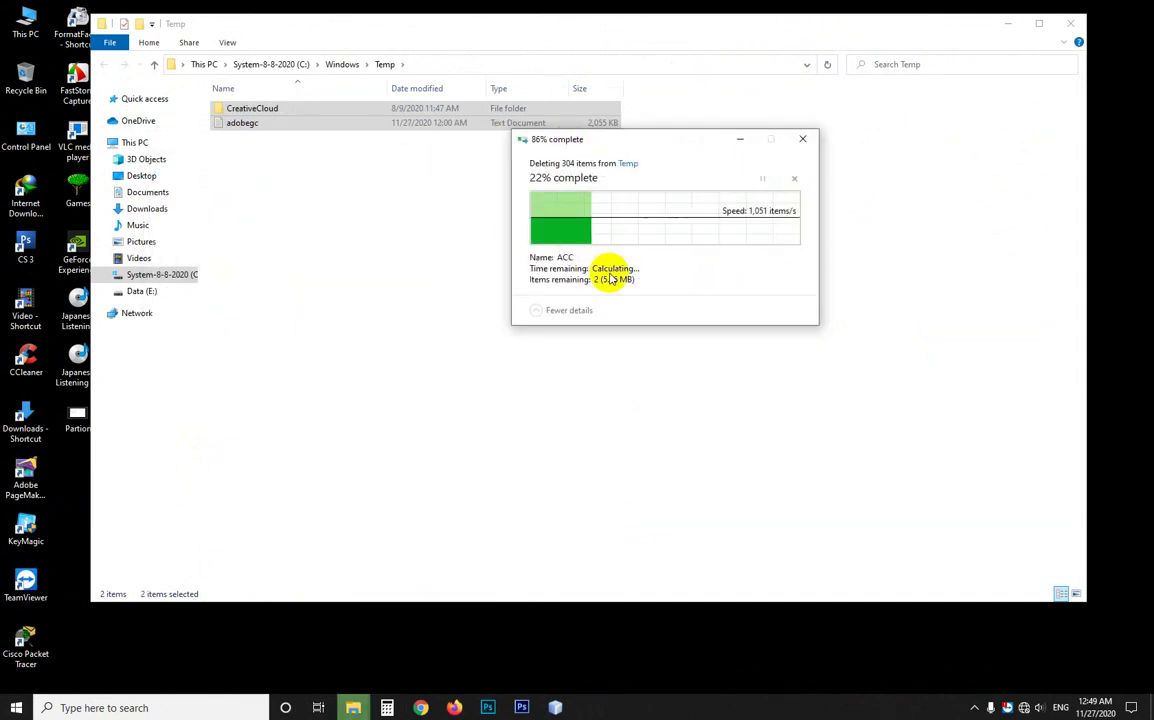
left_click(534, 267)
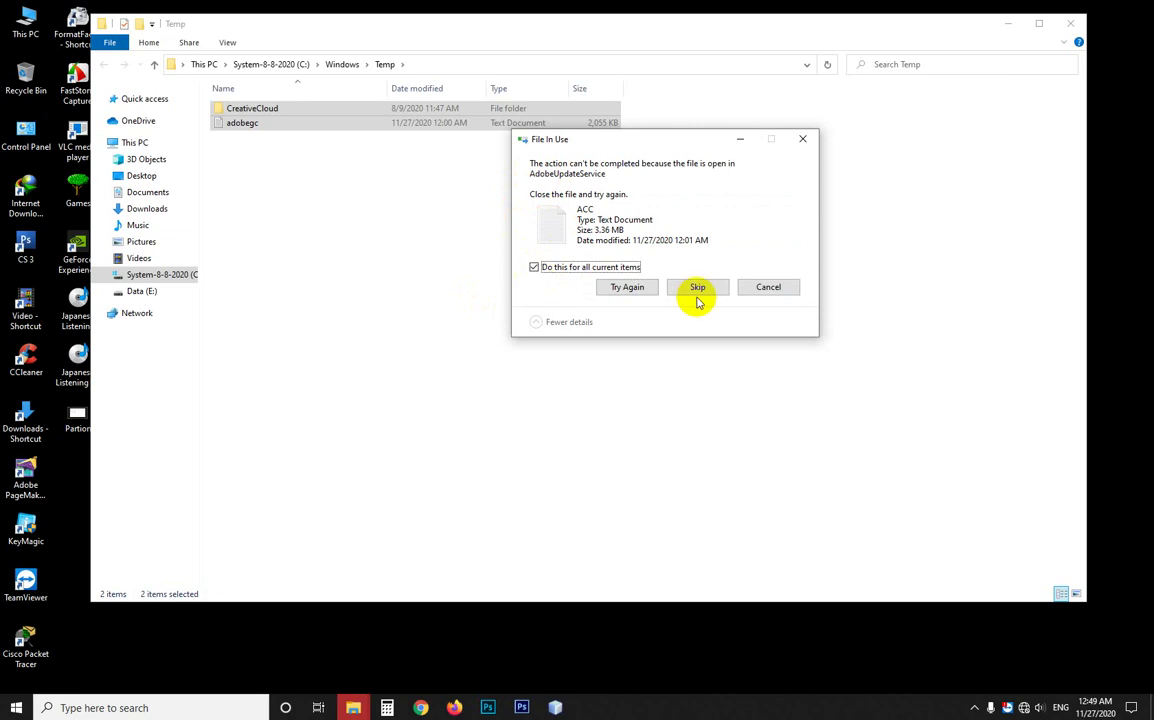
left_click(715, 292)
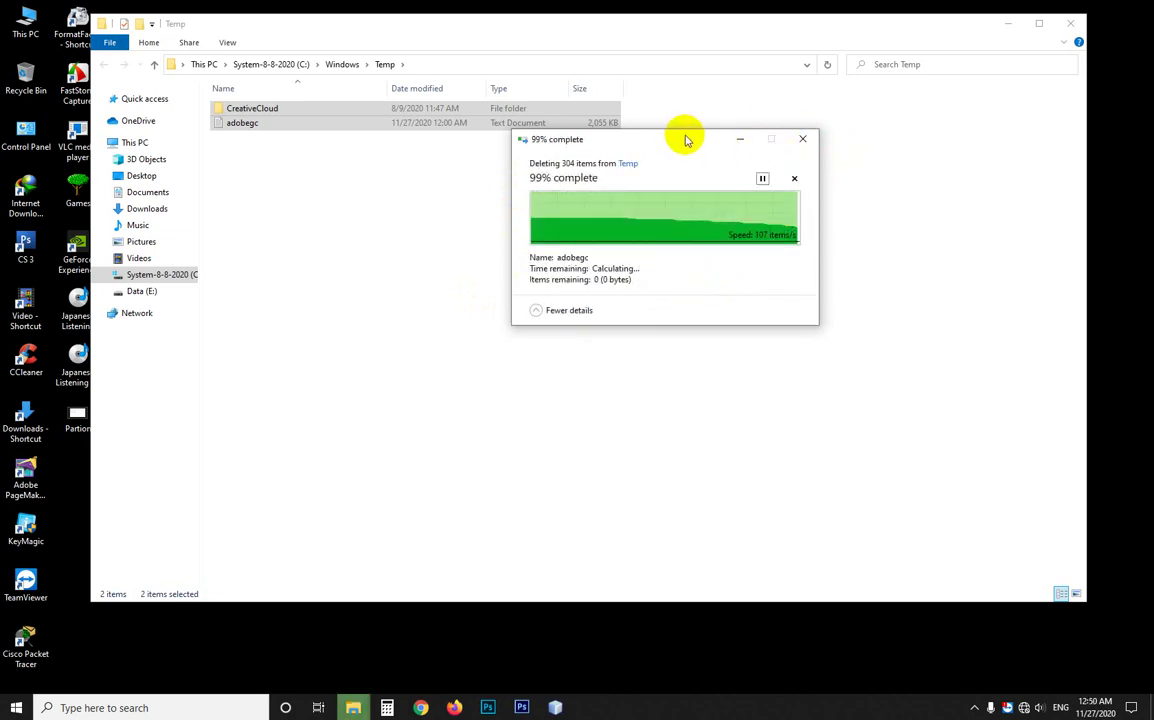
left_click_drag(686, 140, 708, 100)
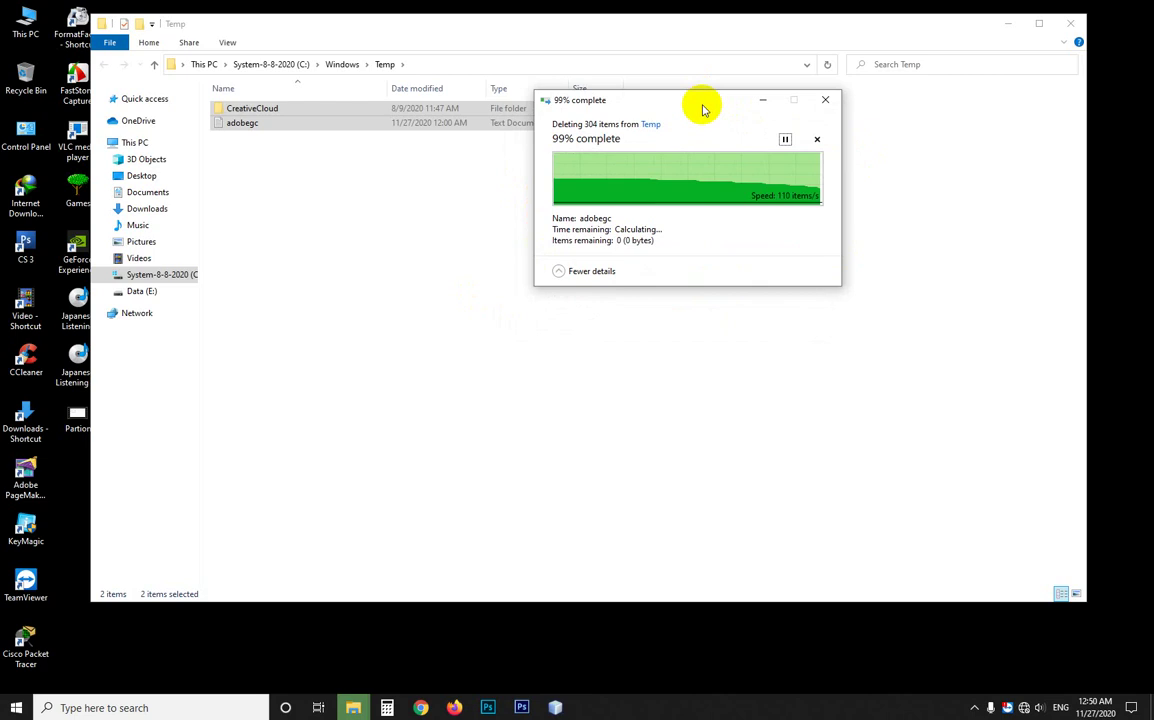
left_click_drag(703, 106, 711, 95)
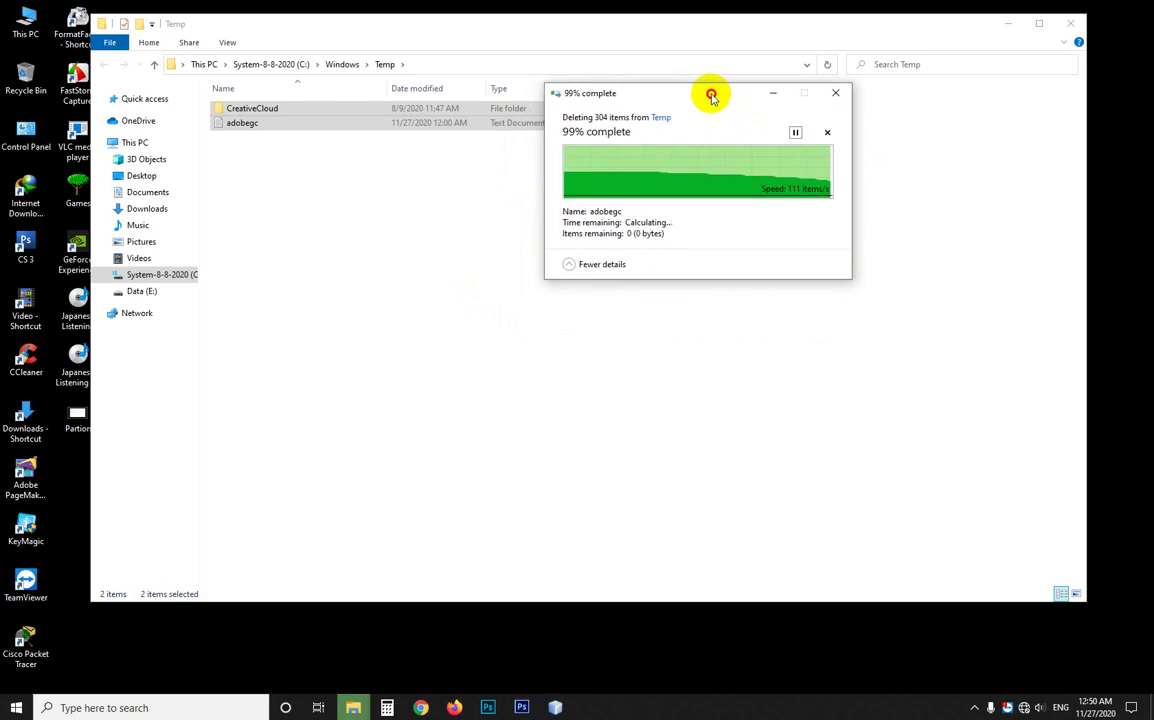
Close the Windows Temp folder window and refresh the desktop
left_click(1075, 26)
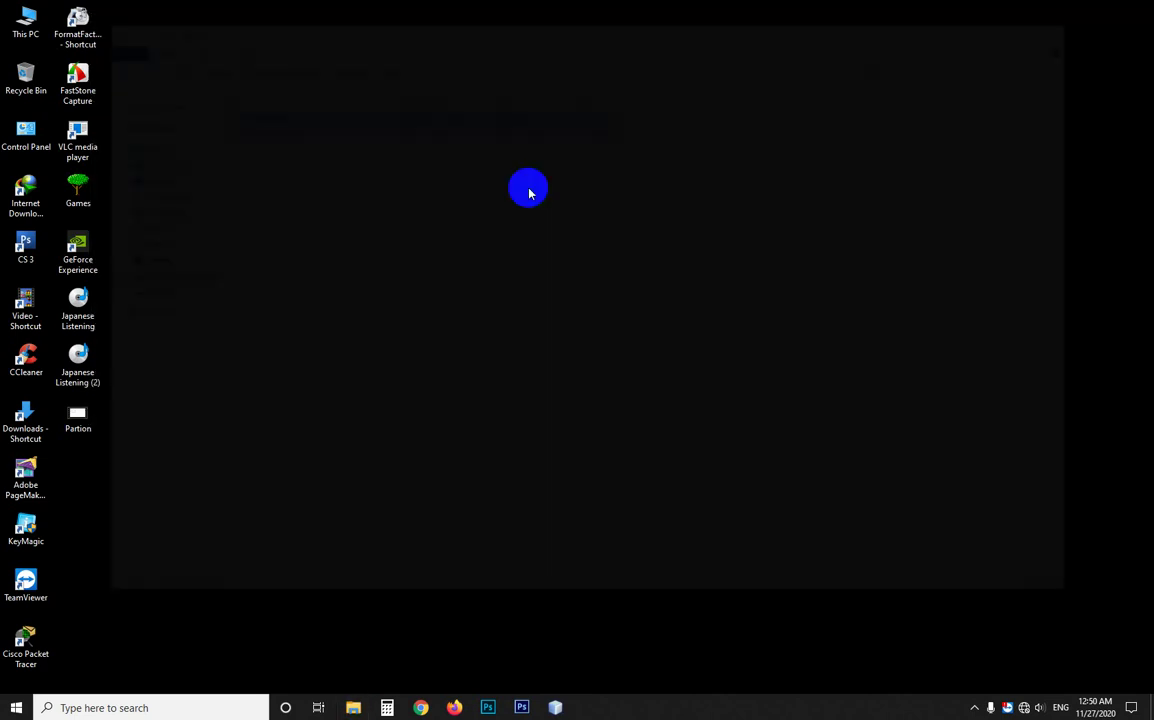
right_click(464, 186)
left_click(488, 227)
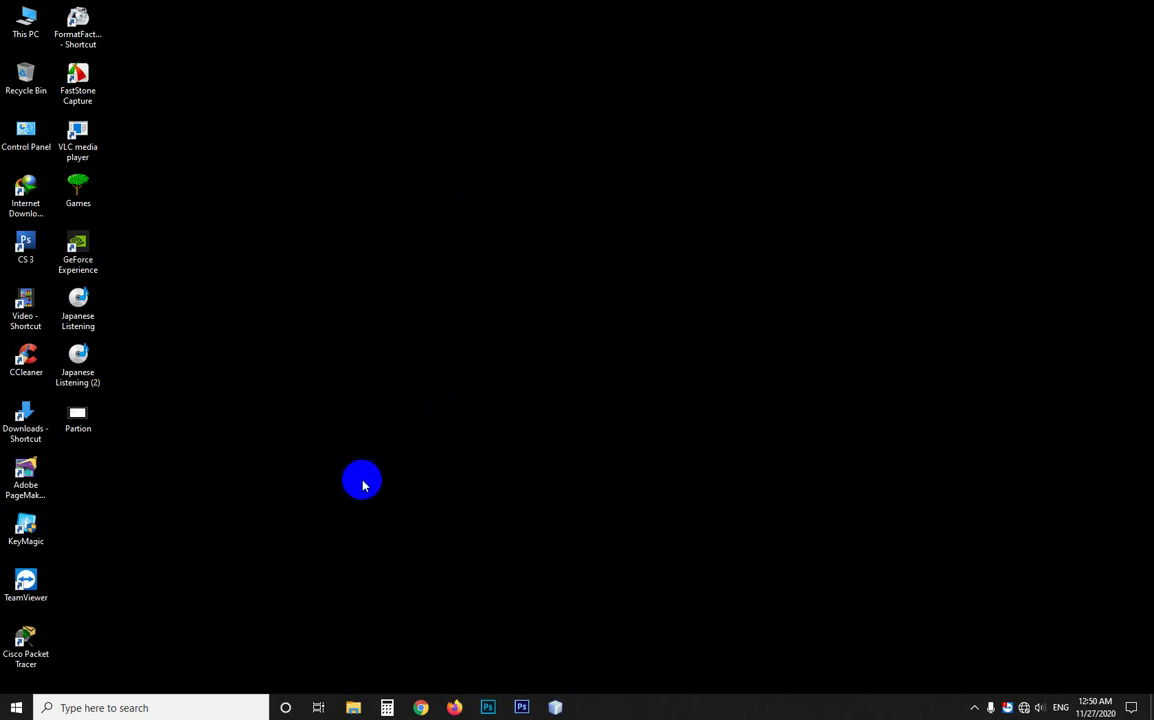
Open the user's AppData Local Temp folder with the Run command "%temp%"
key("super+r")
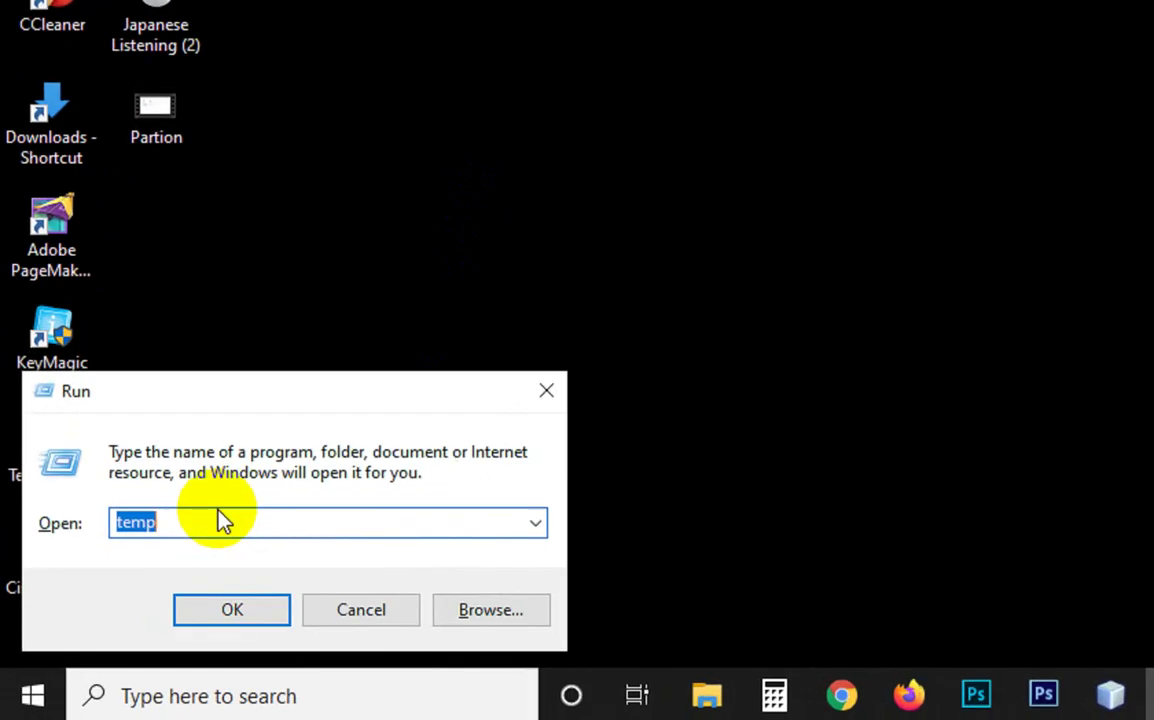
type("%temp")
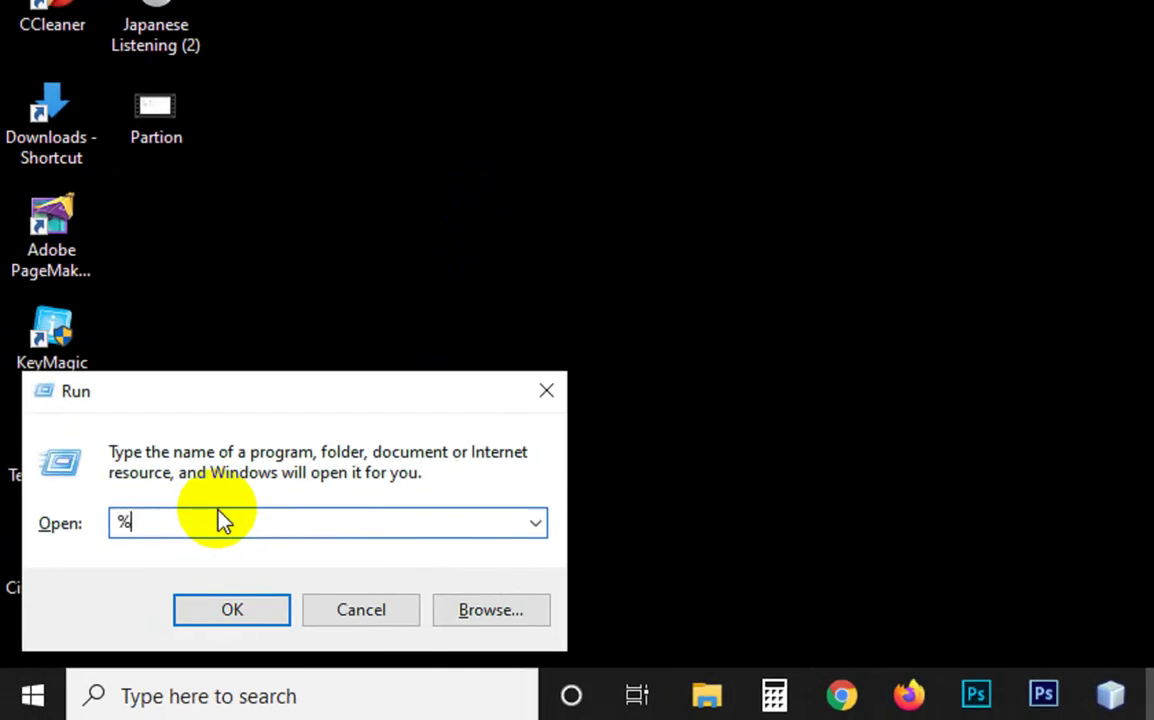
type("%")
key("Return")
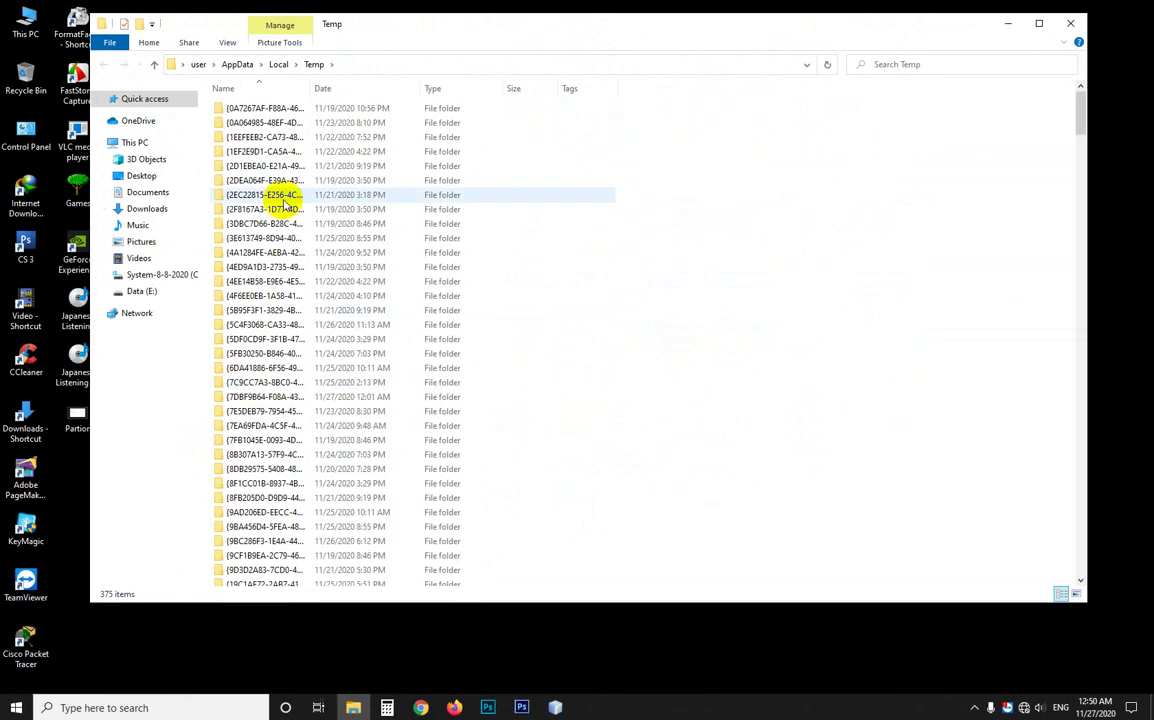
Permanently delete all files and folders in the AppData Local Temp folder and confirm the deletion
left_click(287, 197)
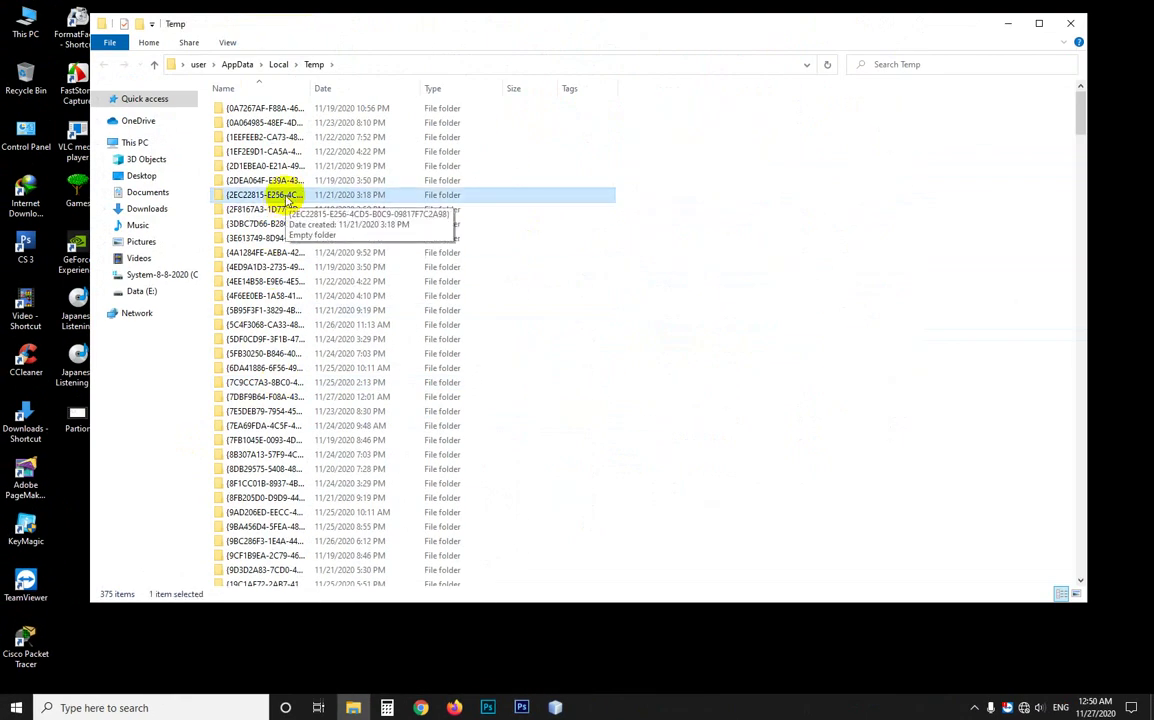
key("ctrl+a")
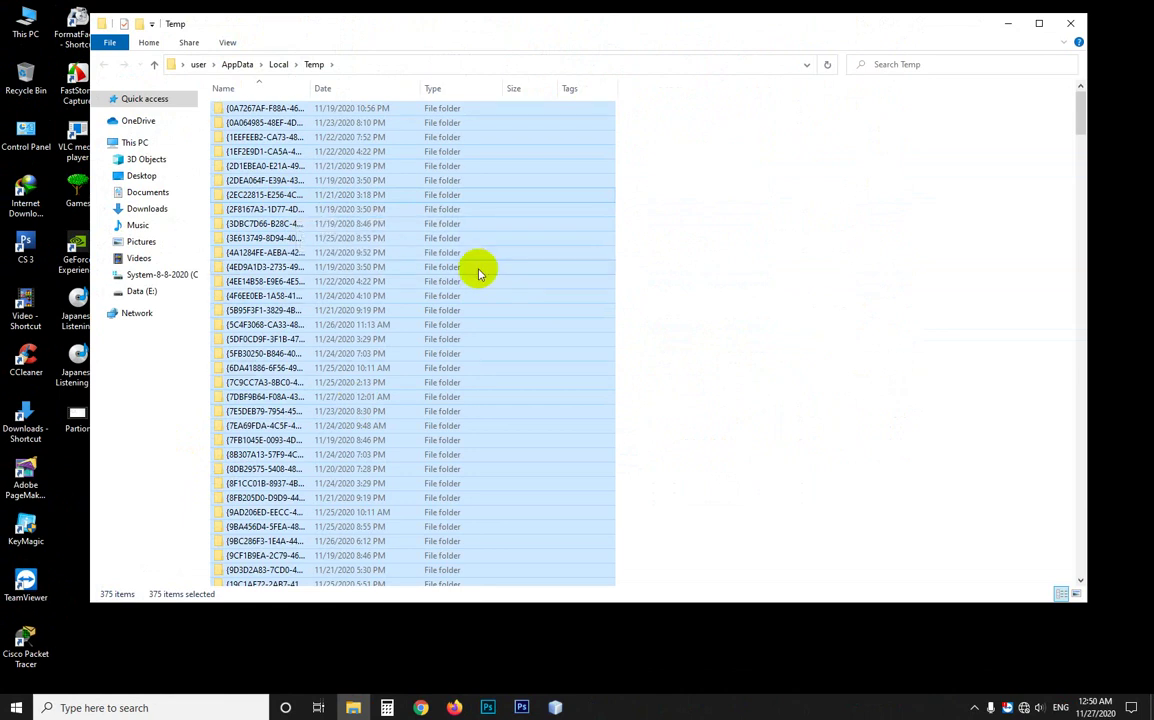
key("shift+Delete")
key("Return")
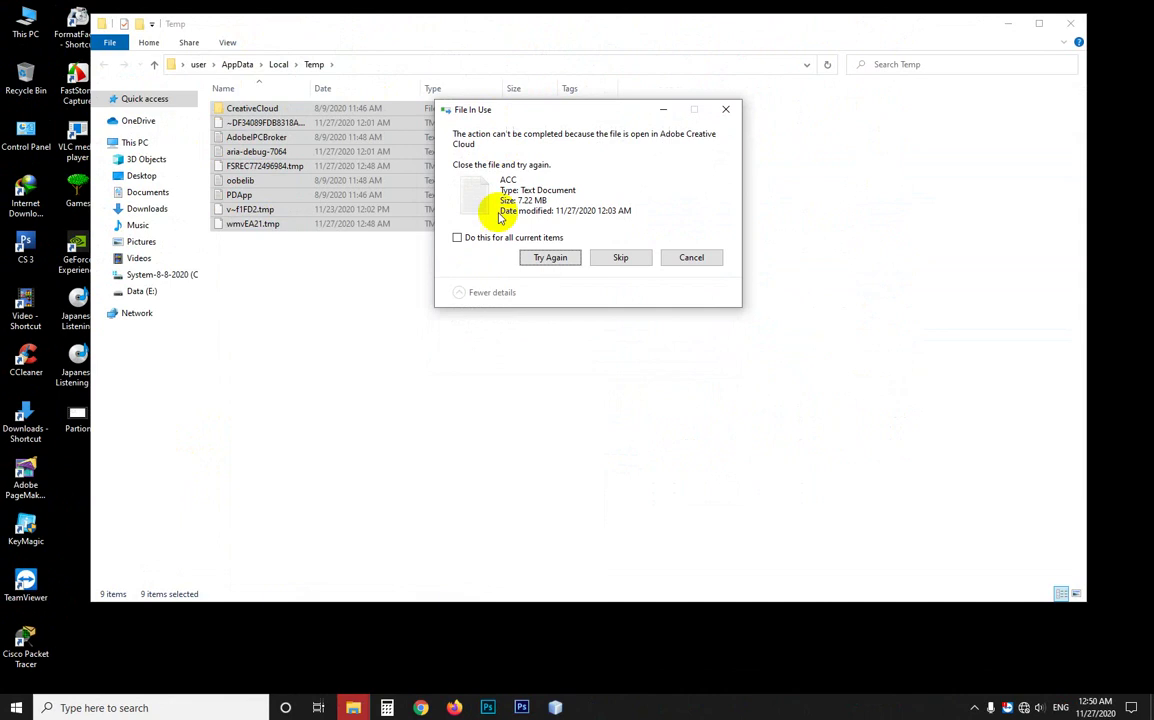
Retry deleting the in-use files in the AppData Local Temp folder, then skip them for all current items
left_click(458, 238)
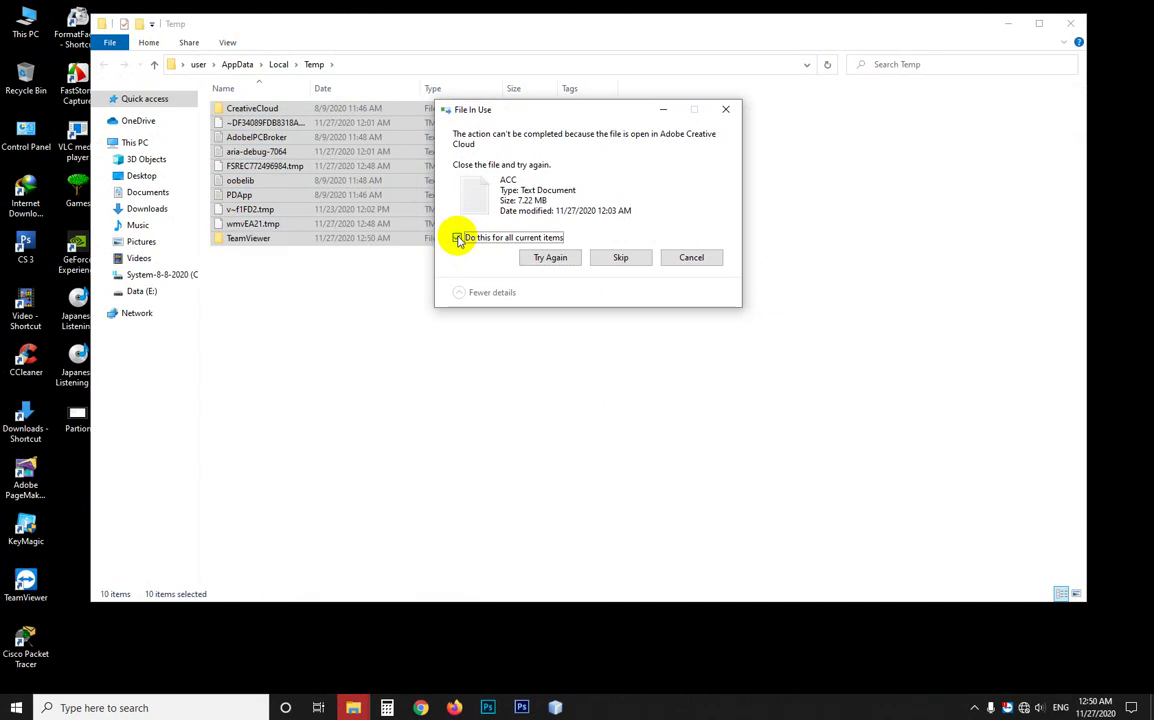
left_click(556, 258)
left_click(457, 239)
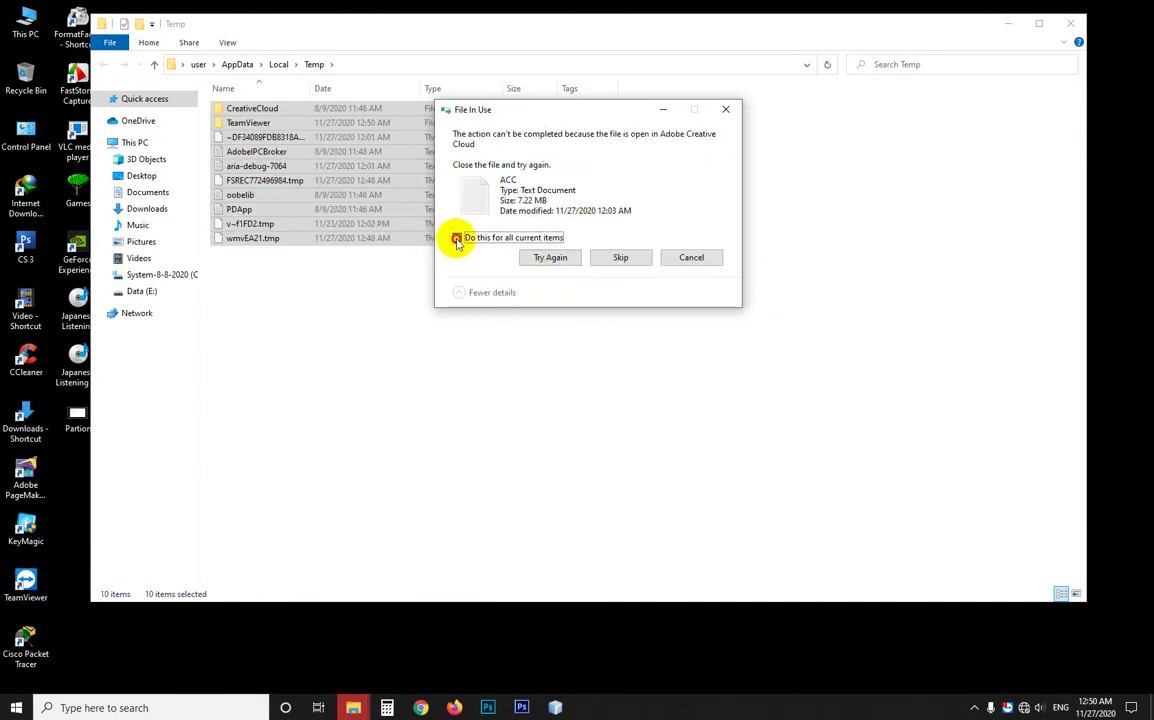
left_click(618, 257)
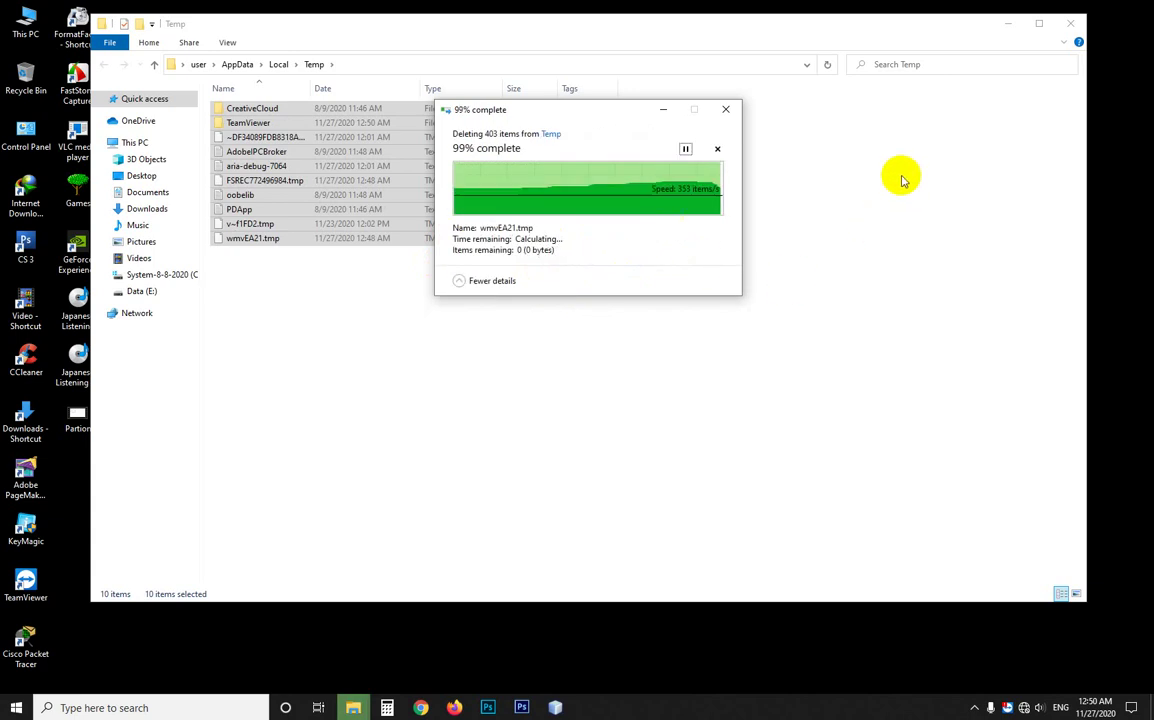
Close the AppData Local Temp folder window and refresh the desktop
left_click(1071, 27)
right_click(309, 211)
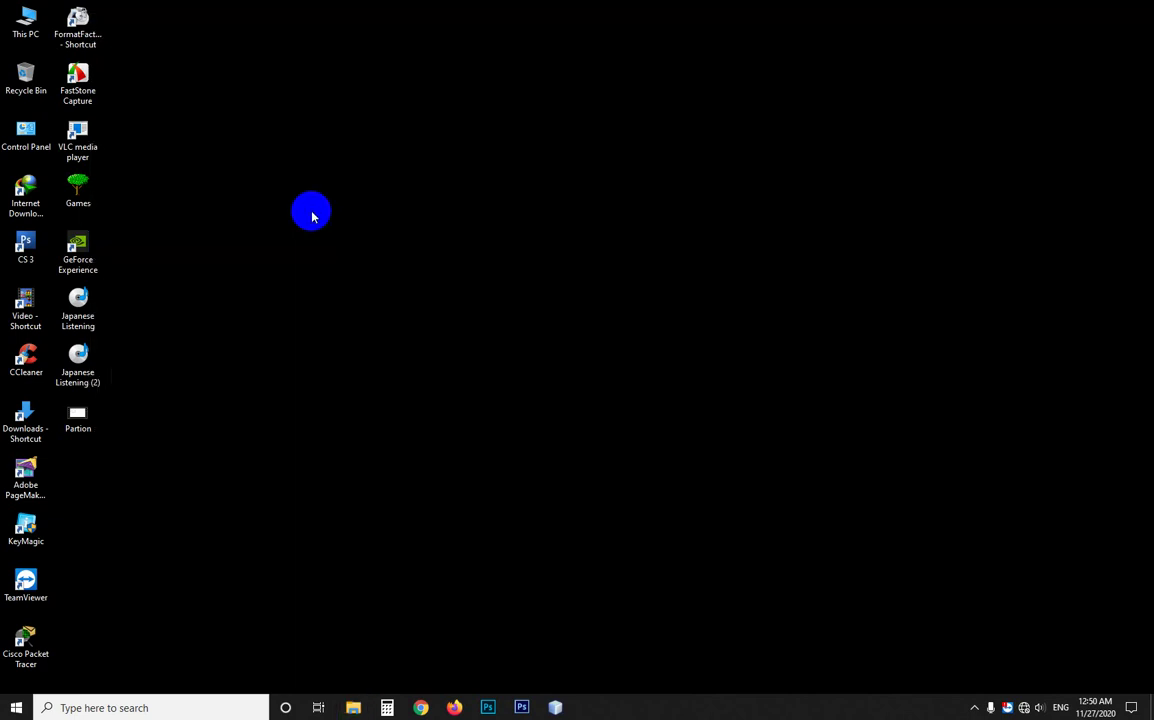
left_click(341, 252)
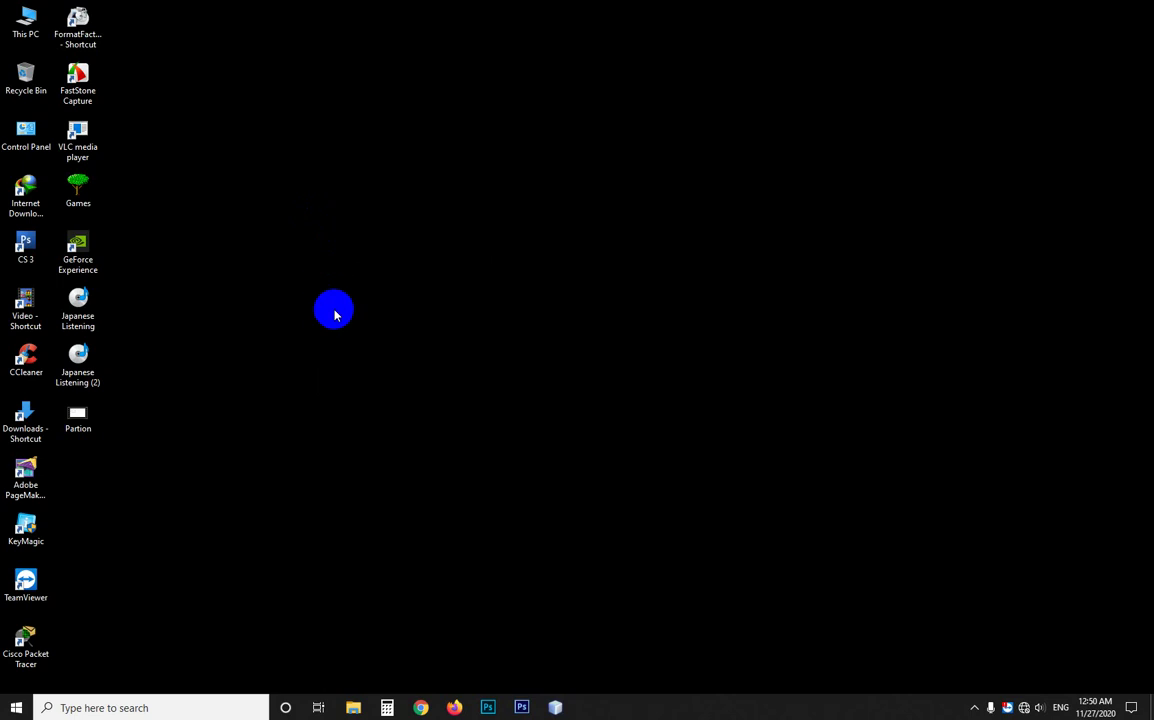
Open the Windows Prefetch folder with the Run command "prefetch" and grant permanent access to it
key("super+r")
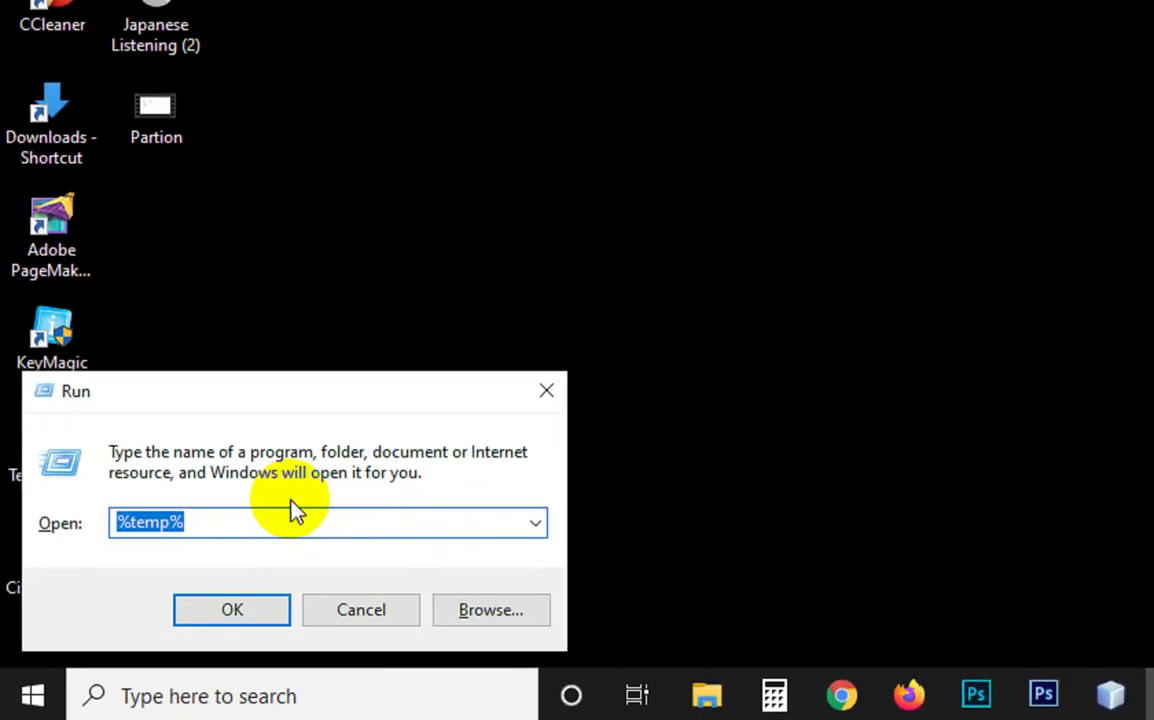
type("prefe")
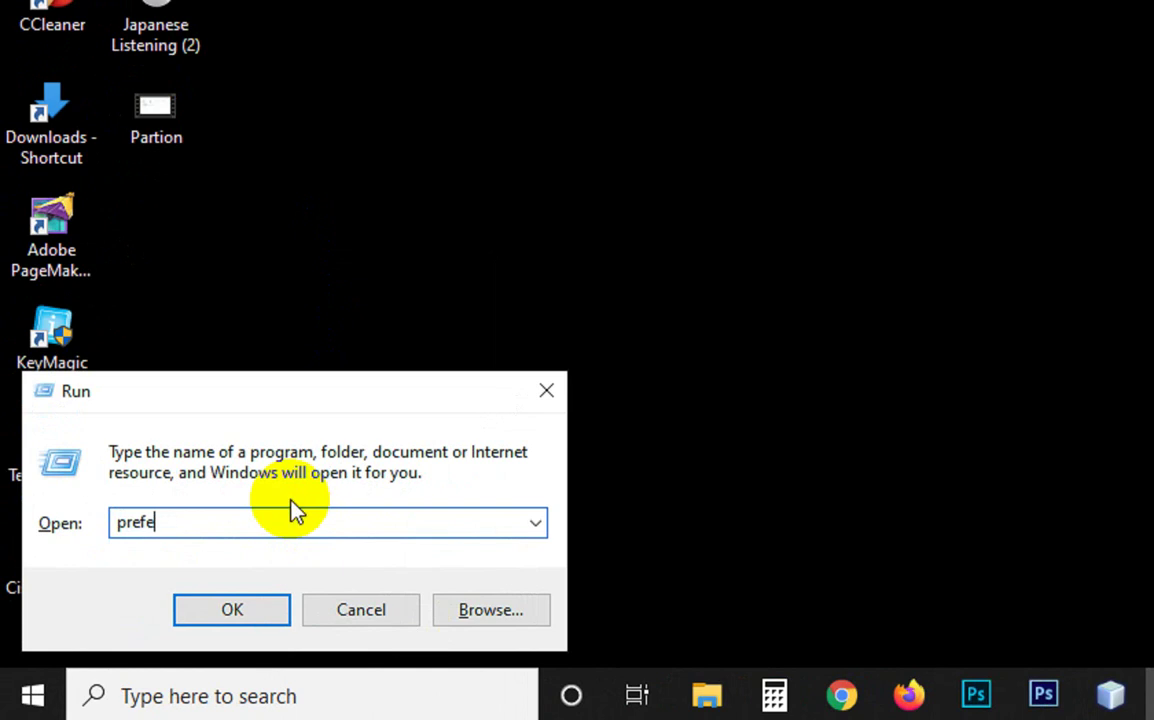
type("tch")
key("Return")
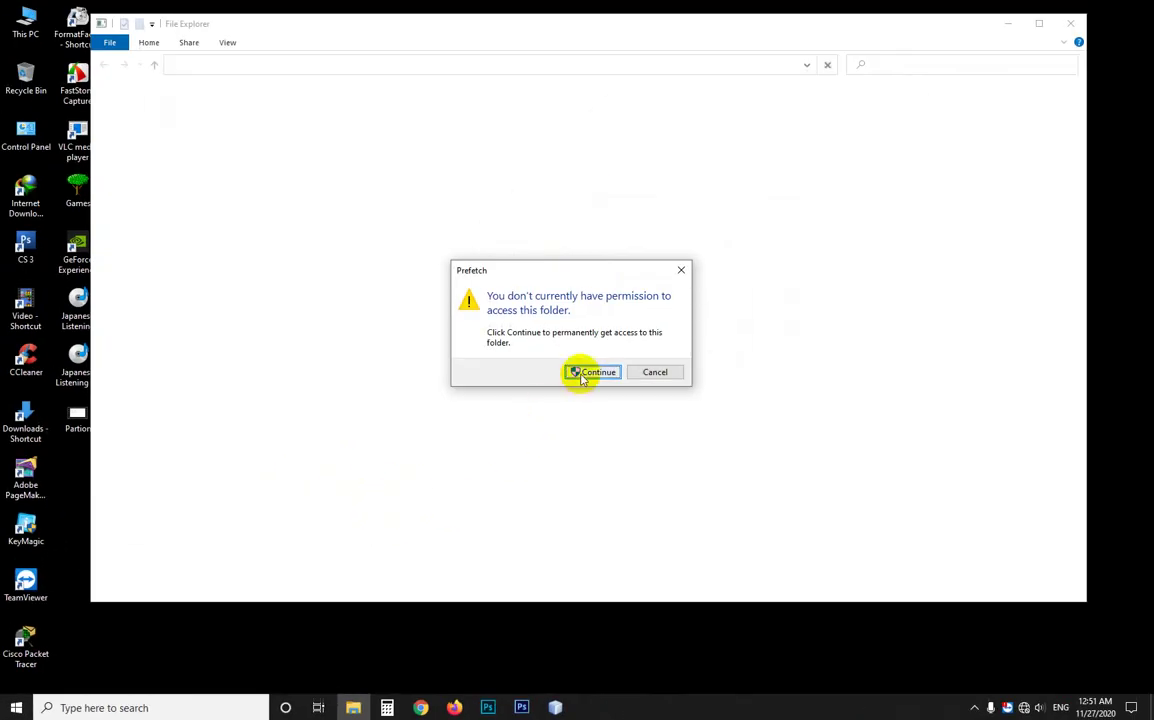
left_click(579, 373)
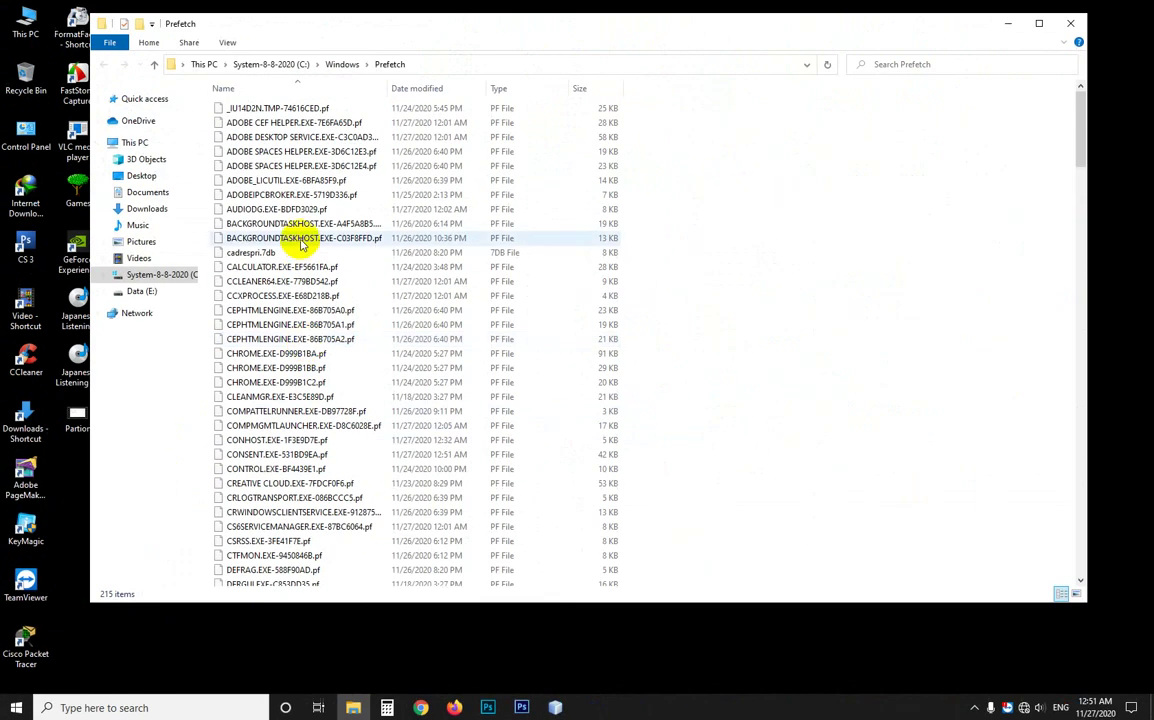
Permanently delete all files in the Prefetch folder and confirm the deletion
left_click(300, 240)
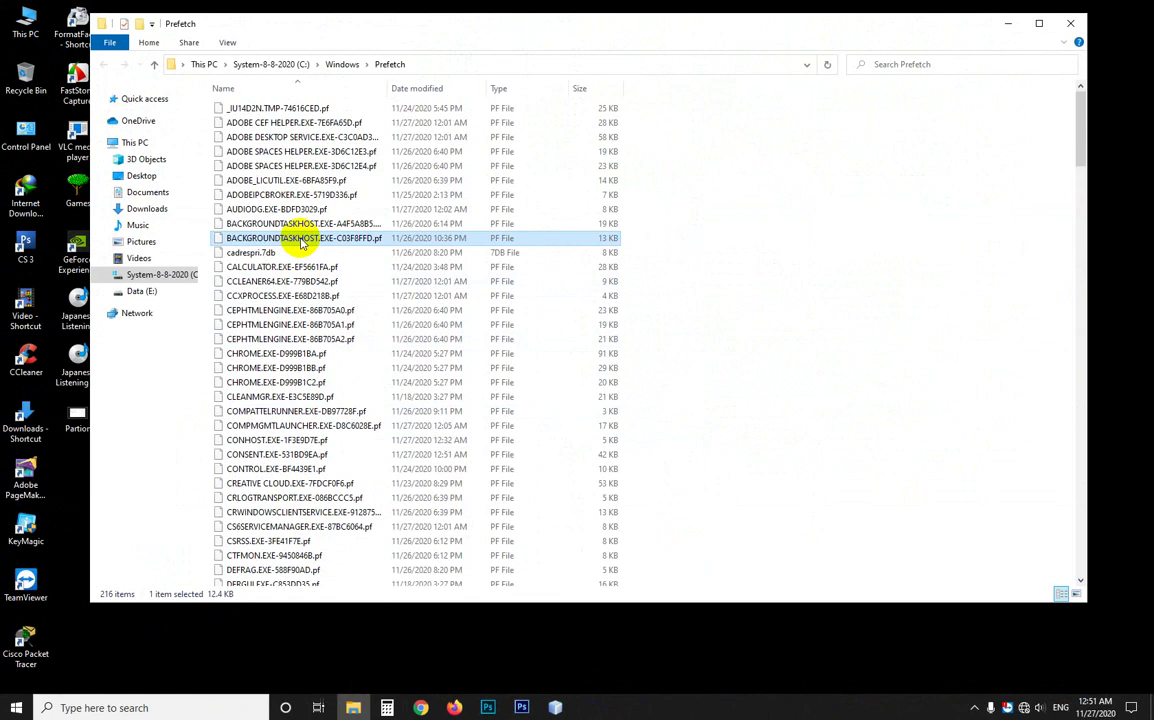
key("ctrl+a")
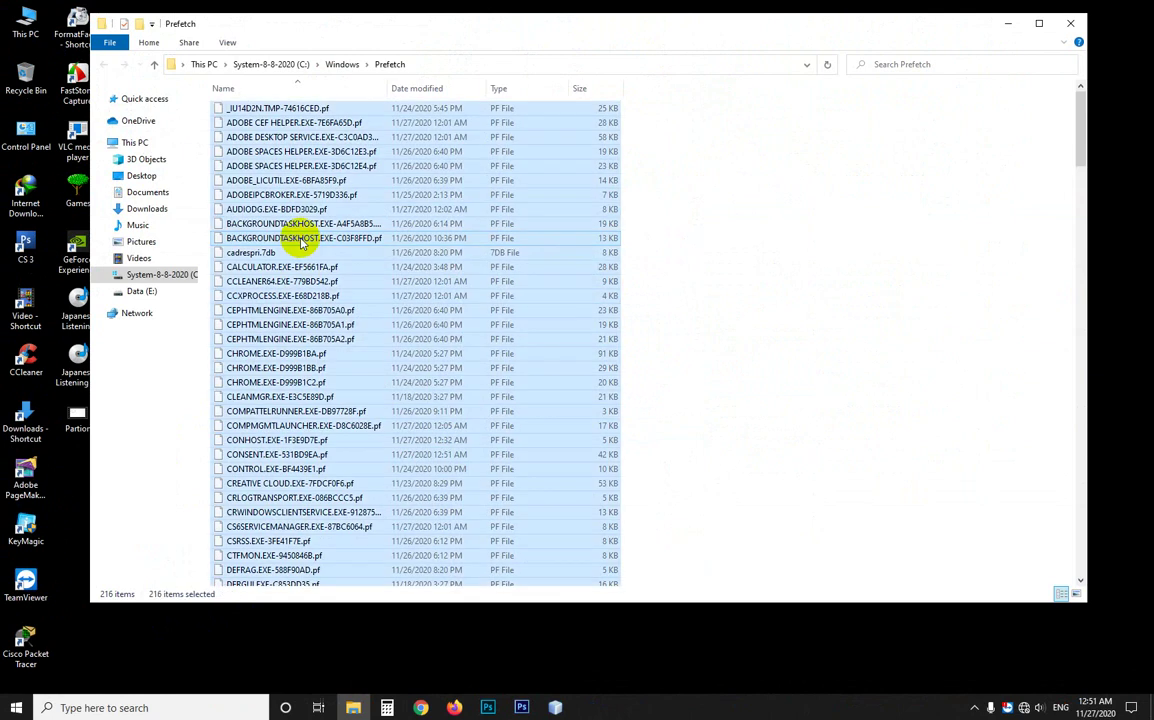
key("shift+Delete")
key("Return")
Retry deleting the in-use Prefetch file, then skip it for all current items
left_click(446, 287)
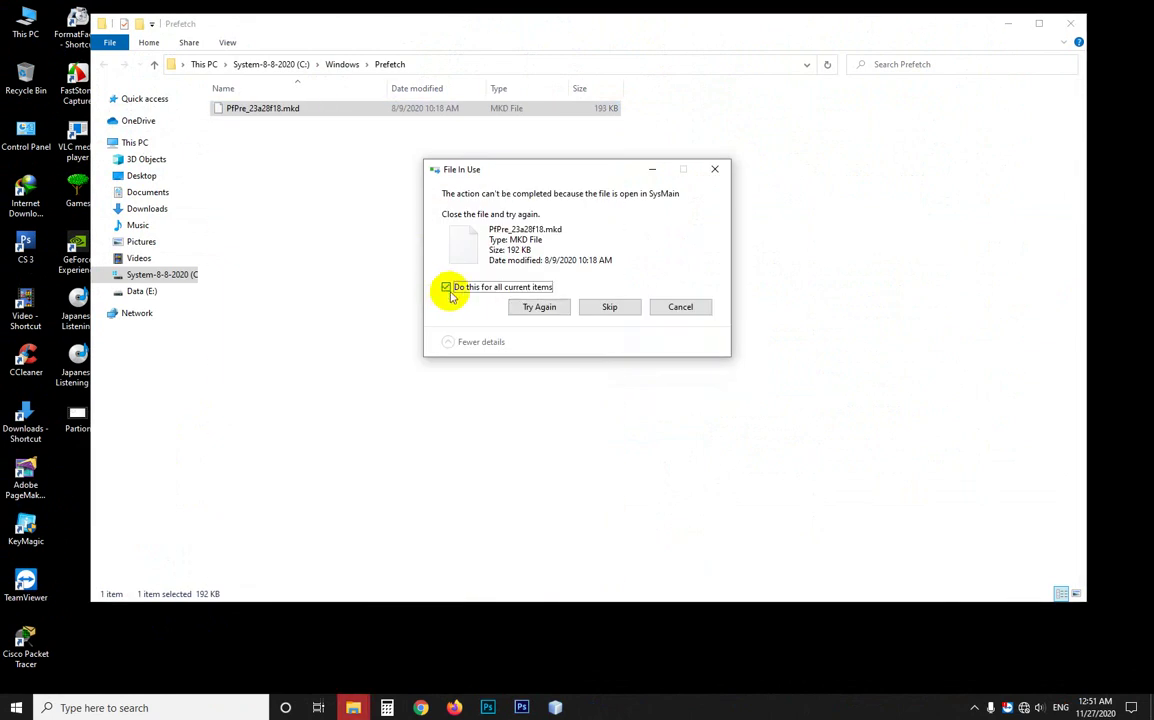
left_click(528, 311)
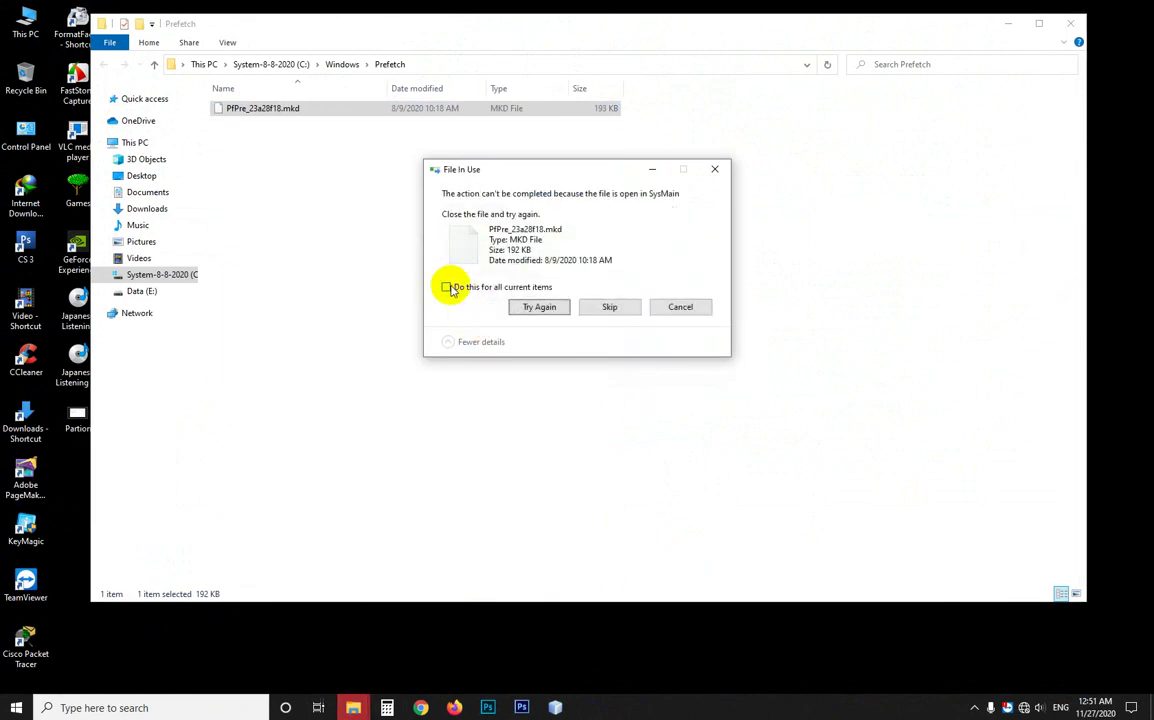
left_click(447, 287)
left_click(610, 307)
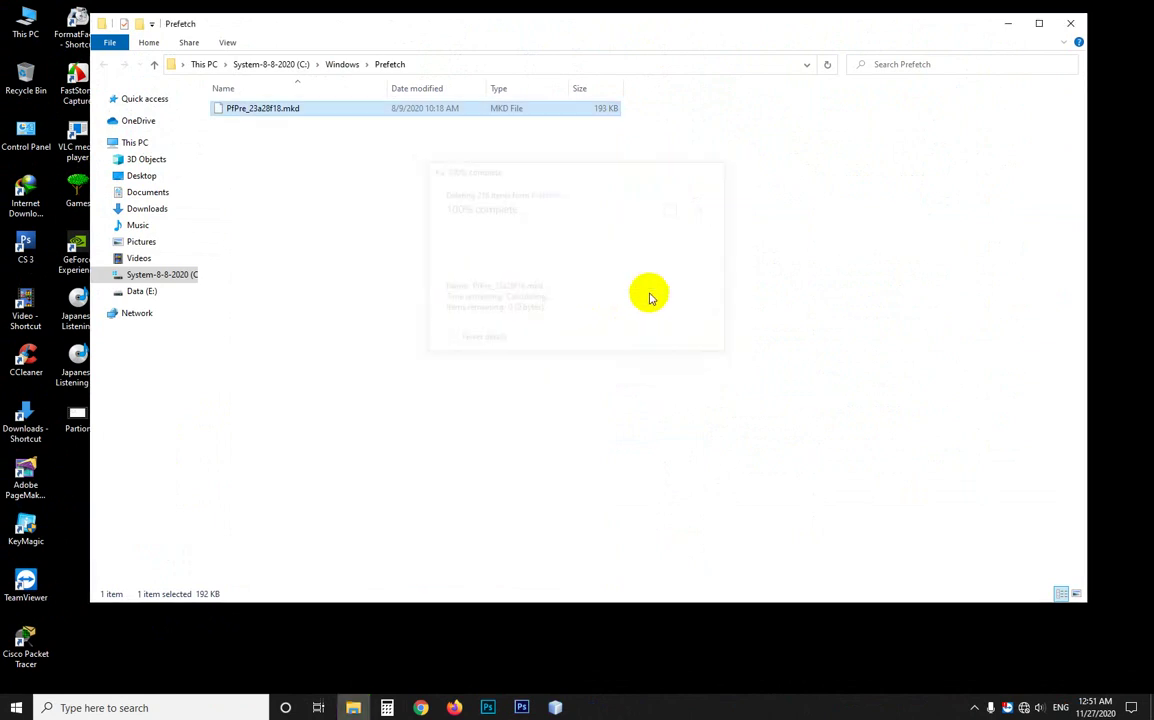
Close the Prefetch folder window and refresh the desktop
left_click(1068, 22)
right_click(424, 227)
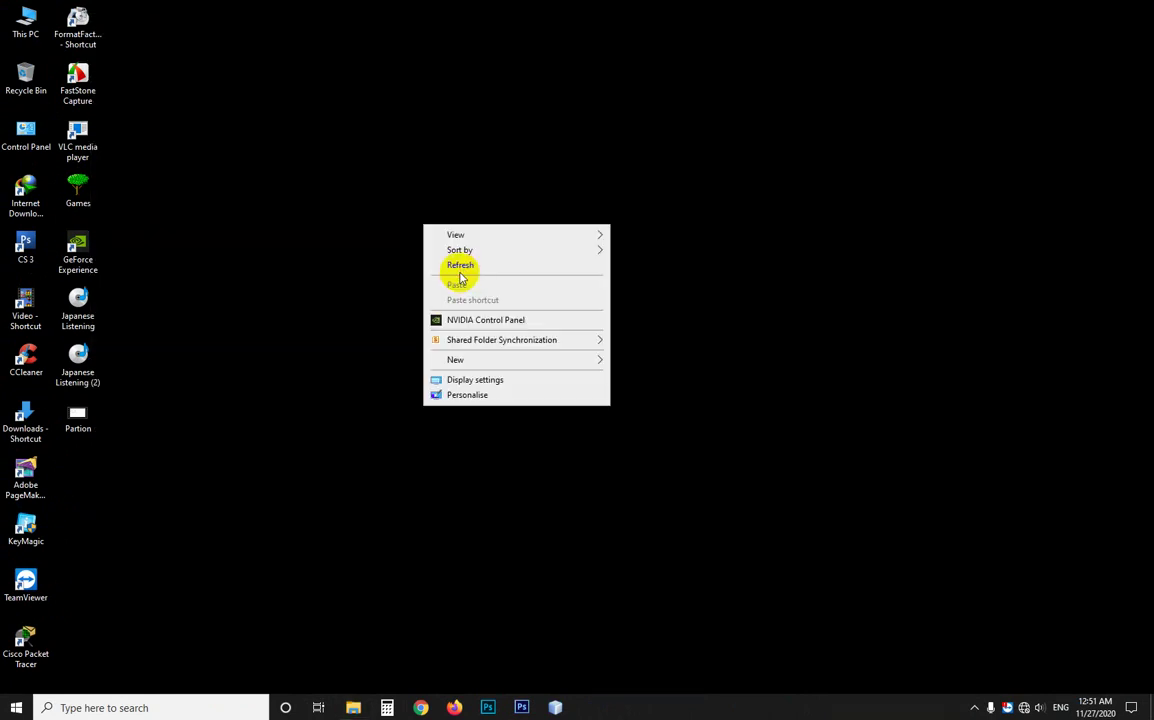
right_click(392, 160)
left_click(416, 196)
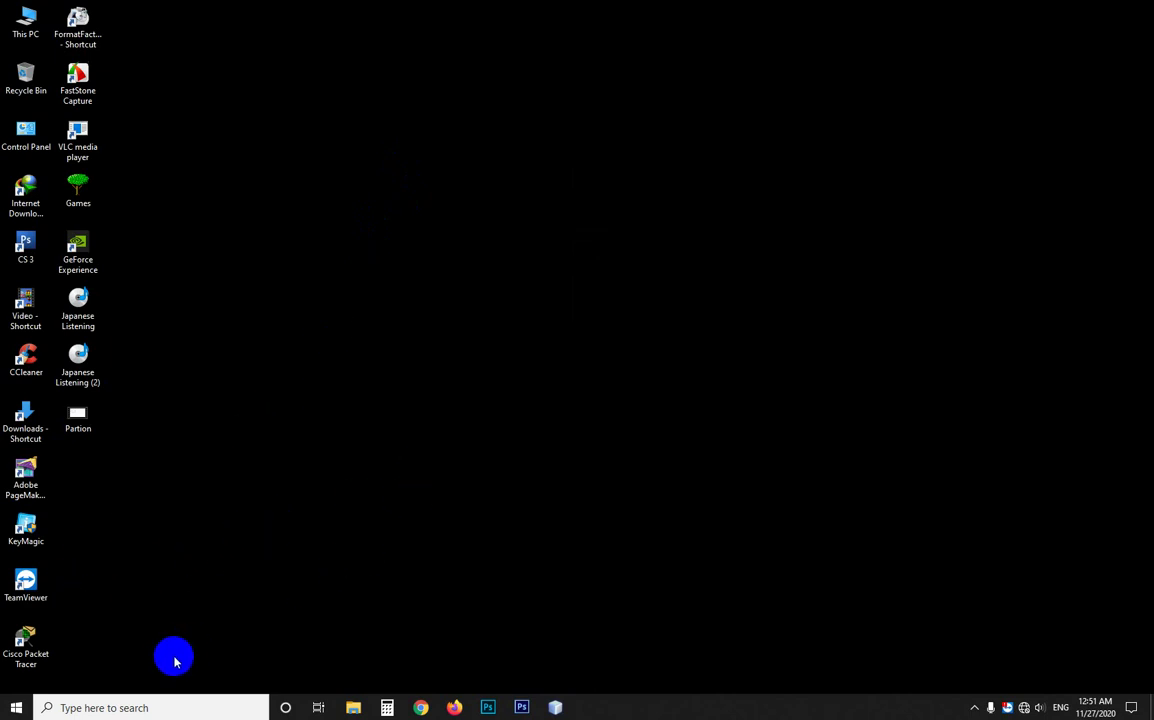
Launch Disk Clean-up from a Windows search and choose the System-8-8-2020 (C:) drive for cleaning
key("super")
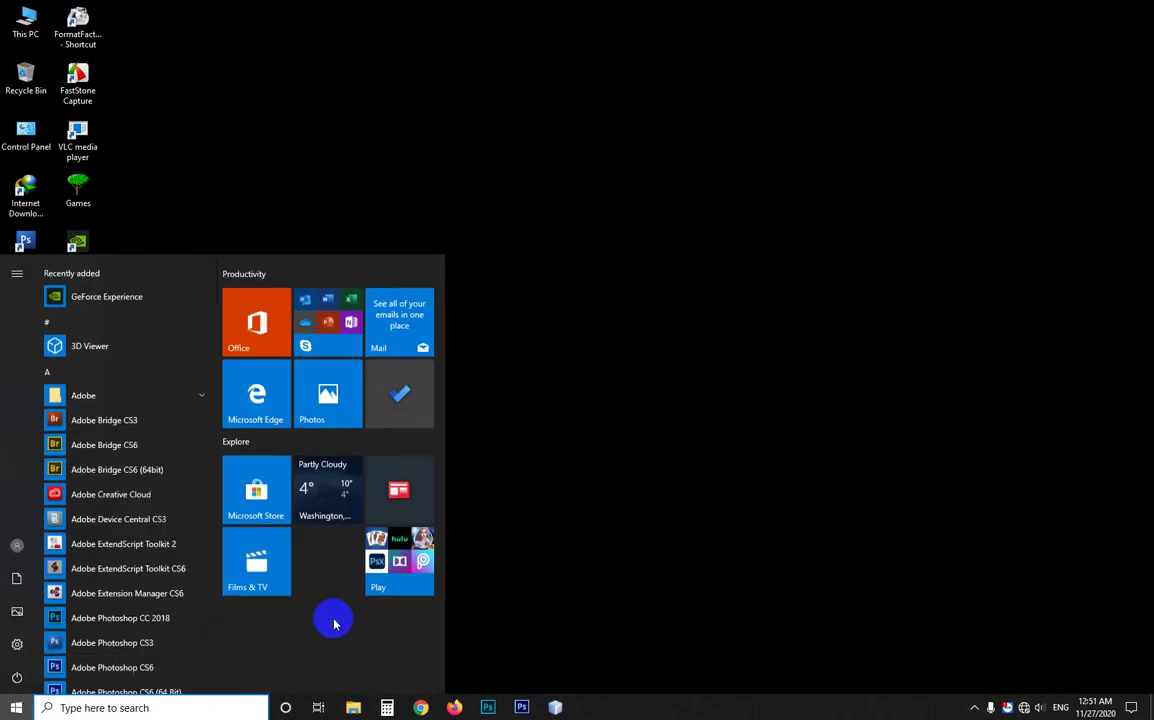
type("d")
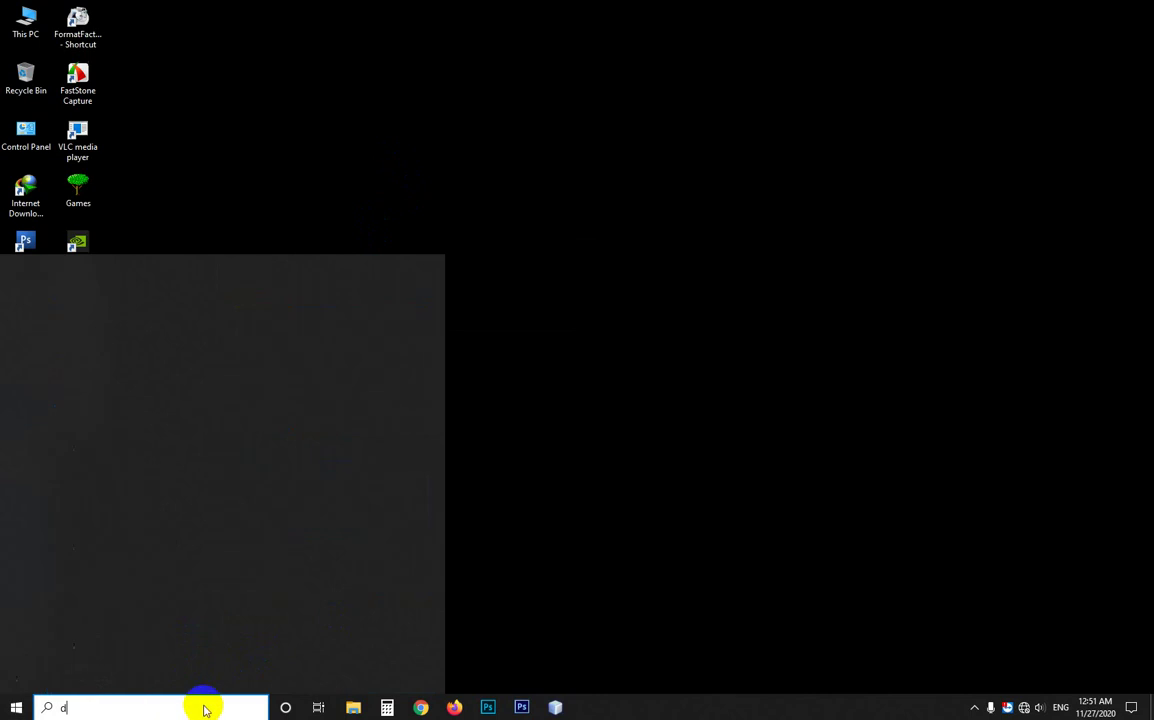
key("Return")
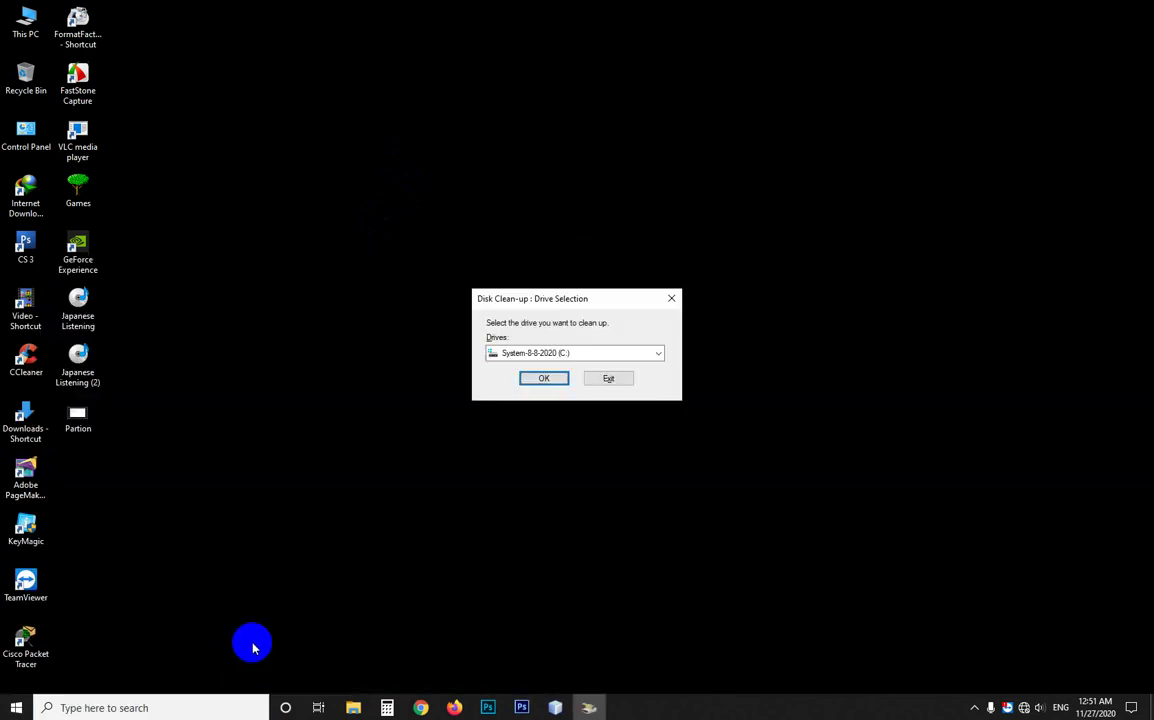
left_click_drag(540, 298, 484, 120)
left_click(490, 199)
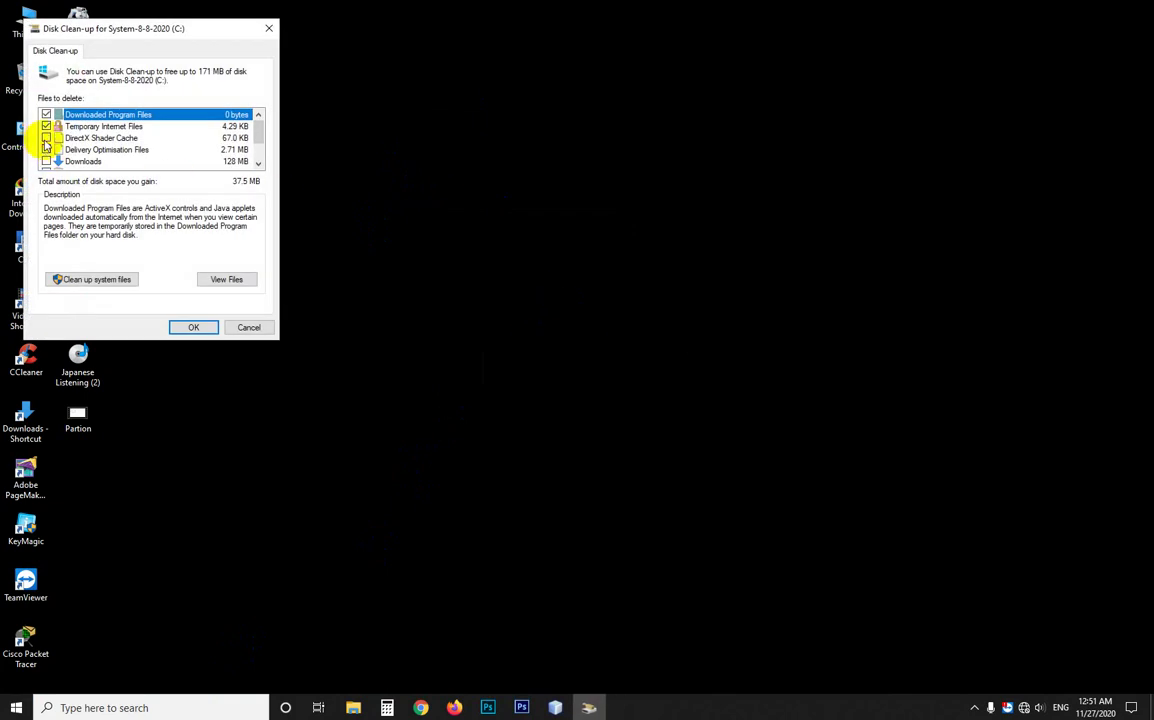
Mark all file categories for deletion in Disk Clean-up, including Downloads and Thumbnails, and permanently delete the files
scroll(45, 152, "down", 1)
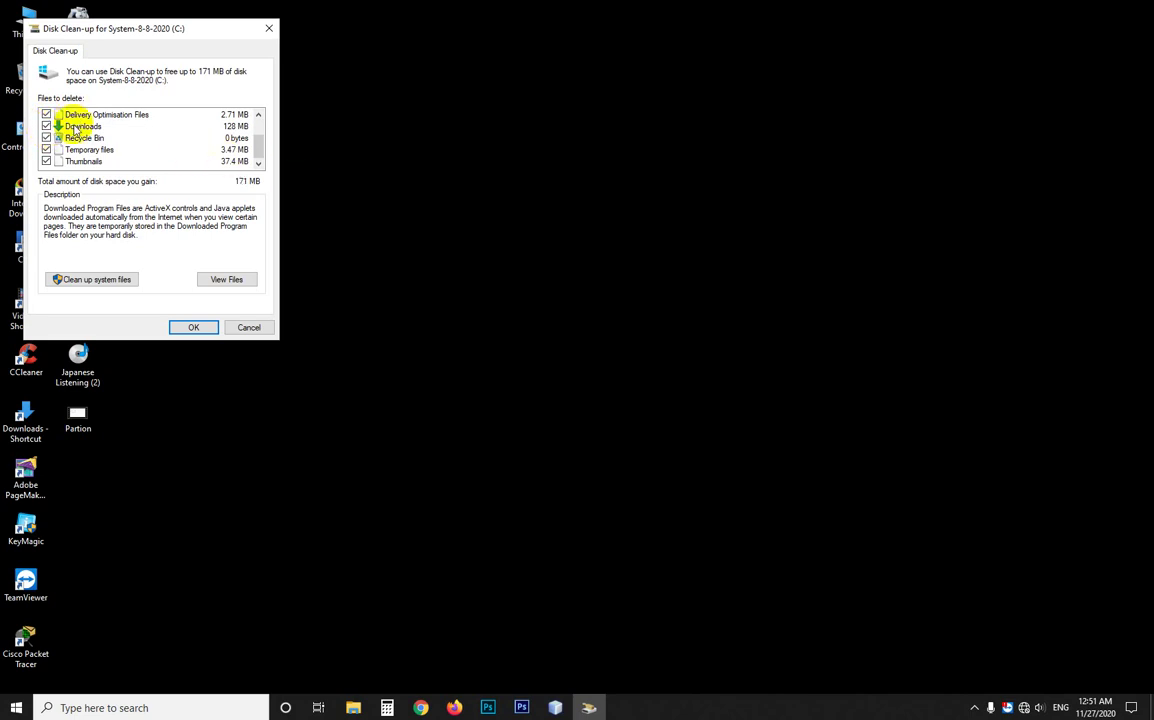
left_click(190, 328)
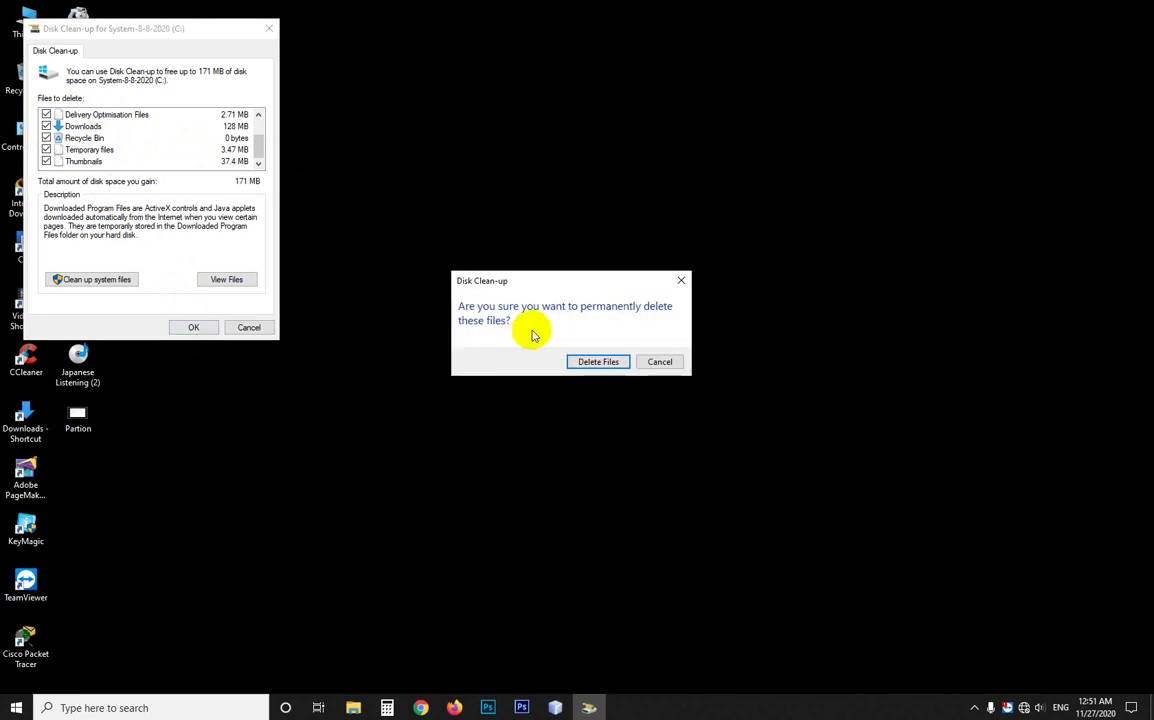
left_click(597, 362)
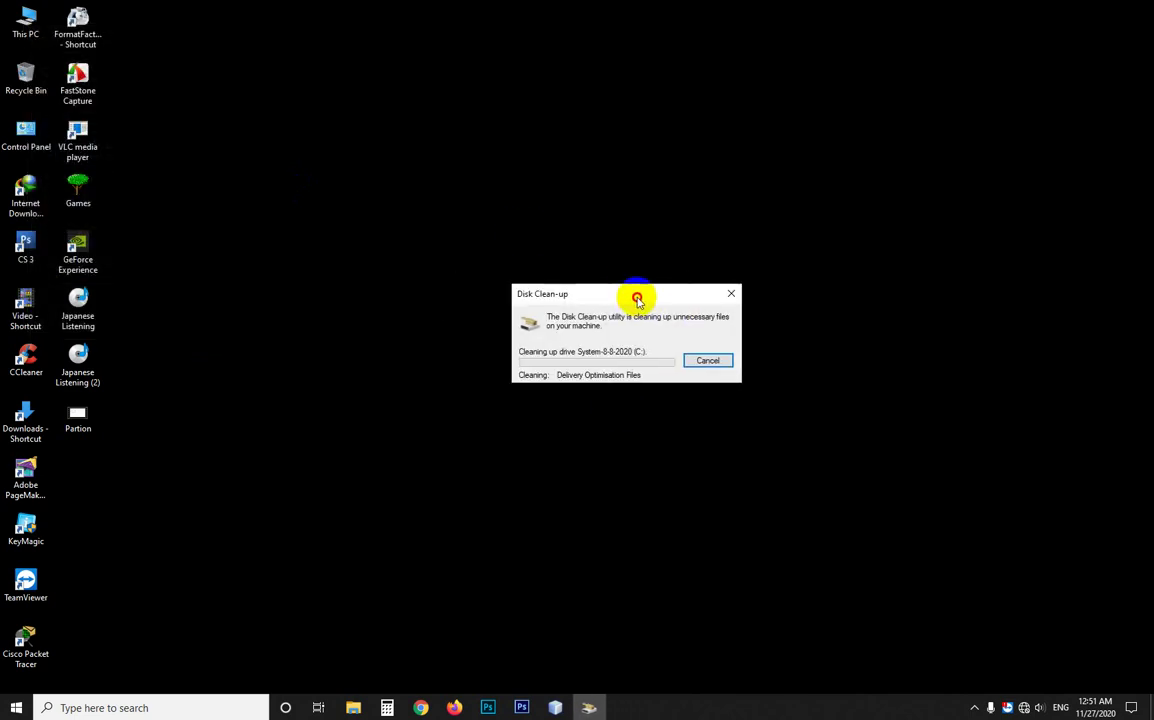
Refresh the desktop several times while Disk Clean-up runs and finishes
right_click(433, 188)
left_click(458, 226)
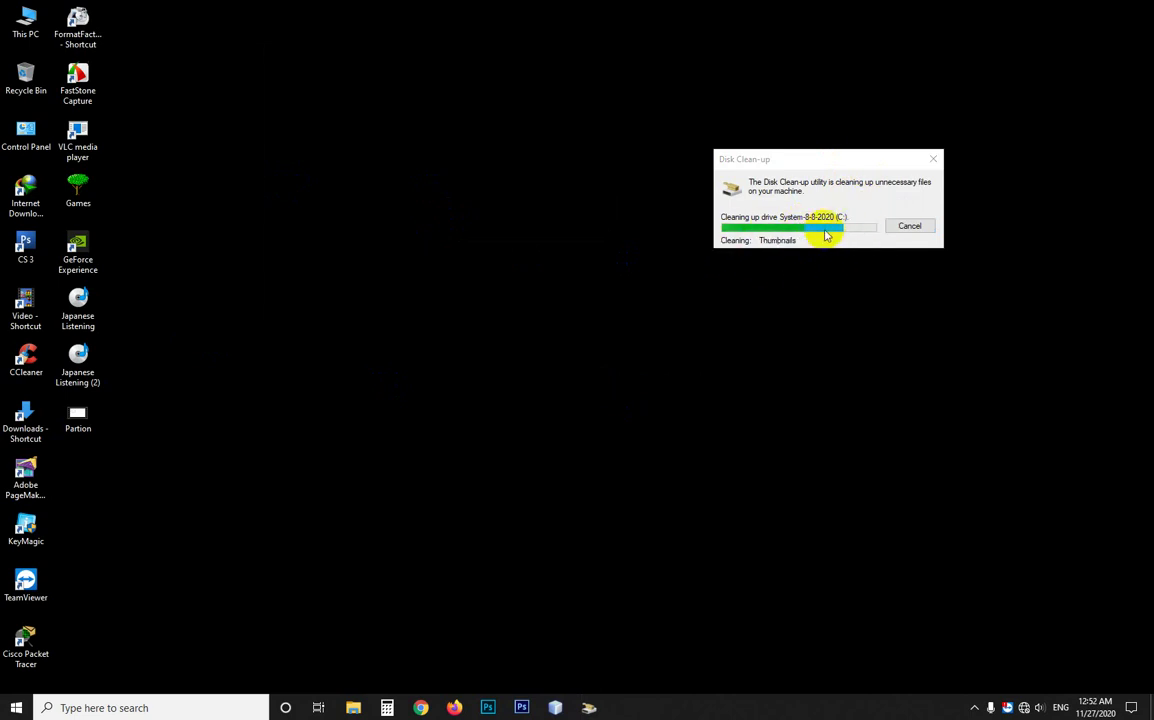
right_click(535, 231)
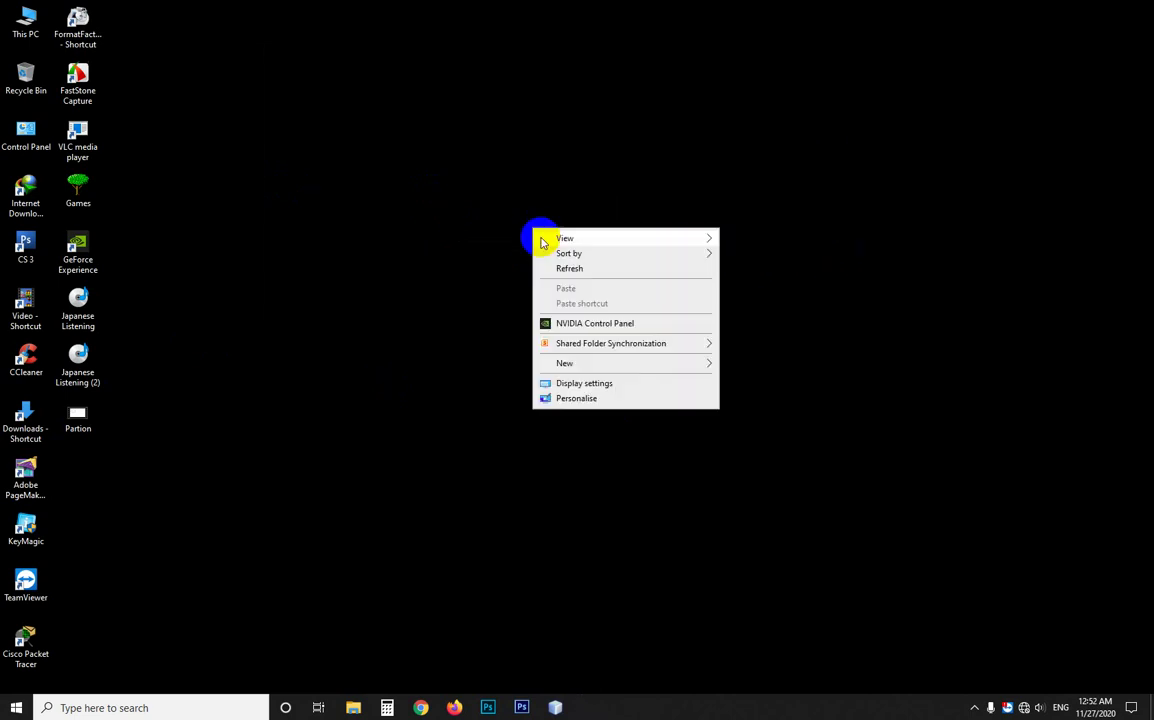
left_click(551, 265)
right_click(512, 157)
left_click(535, 195)
right_click(466, 102)
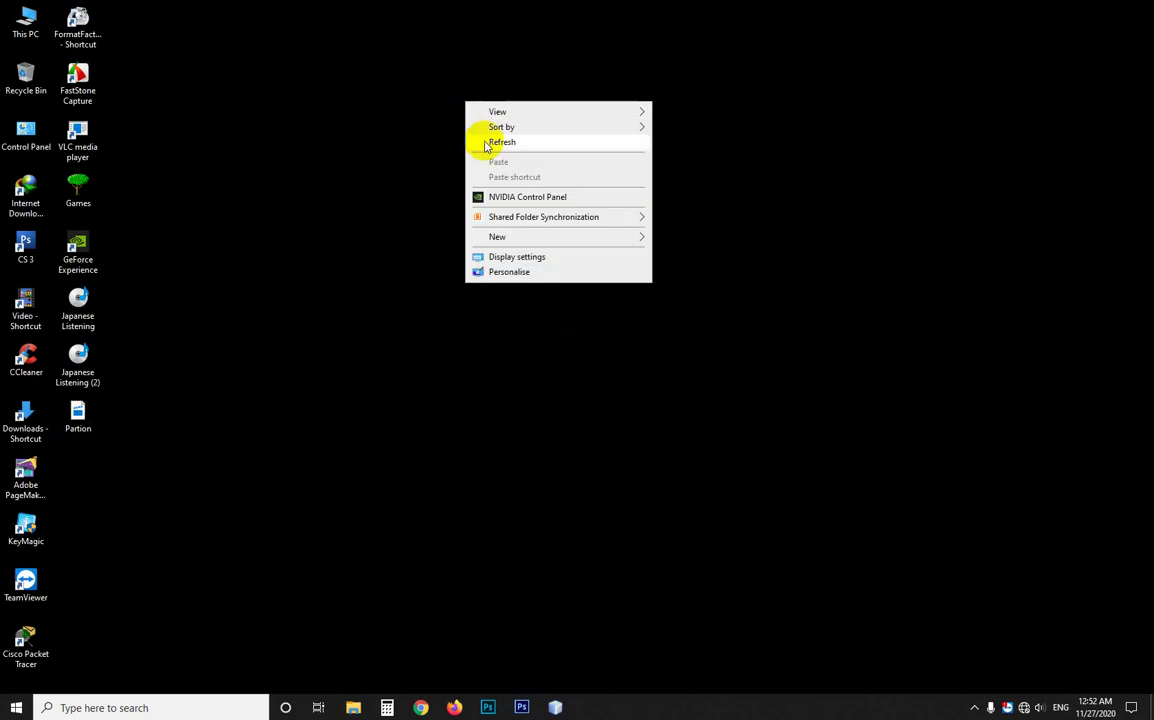
left_click(488, 144)
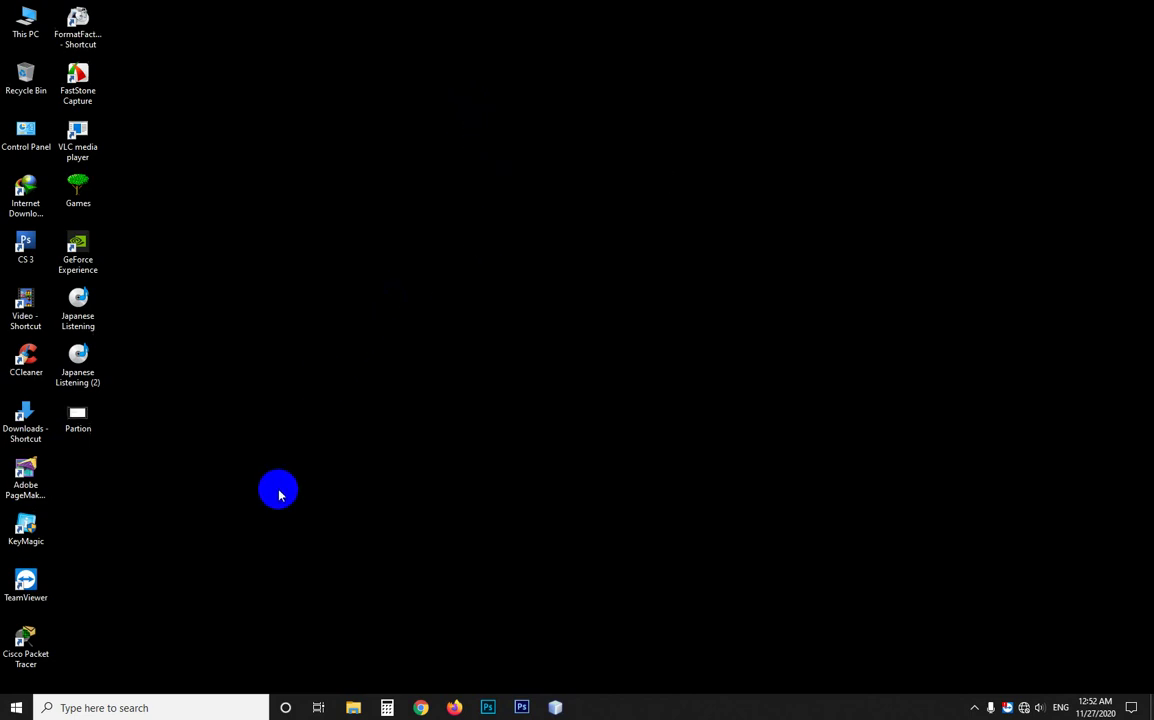
Search Windows for Defragment and Optimise Drives, open it and reposition its window
key("super")
type("de")
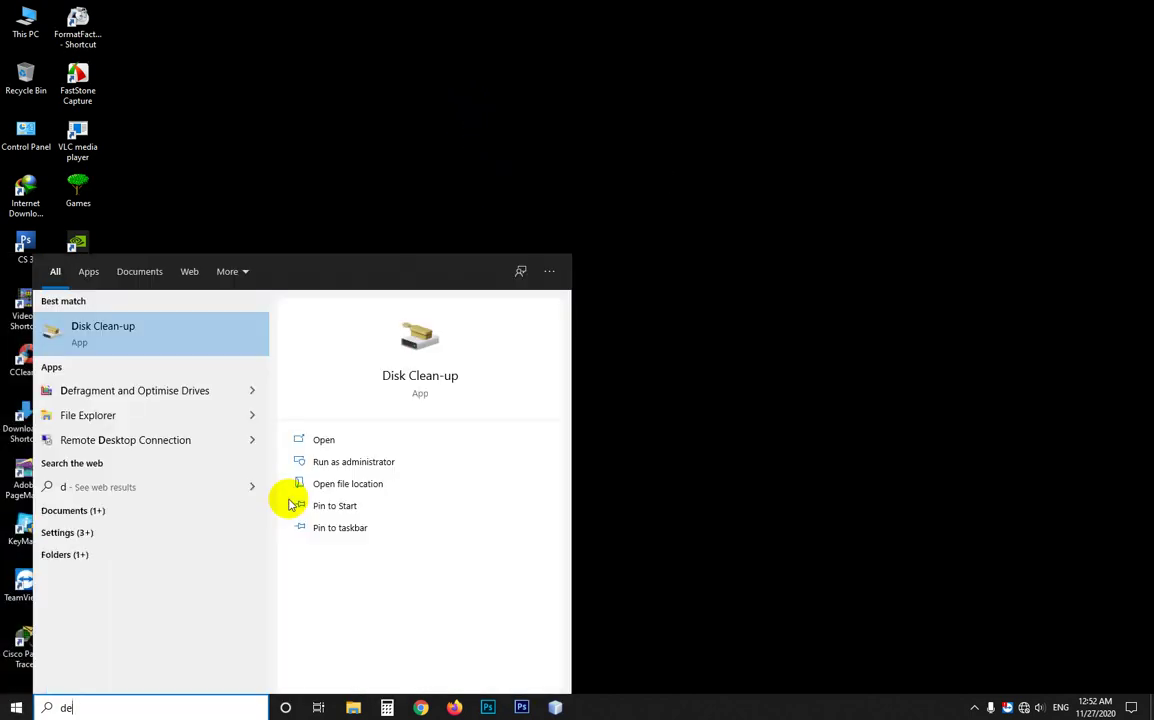
left_click(310, 441)
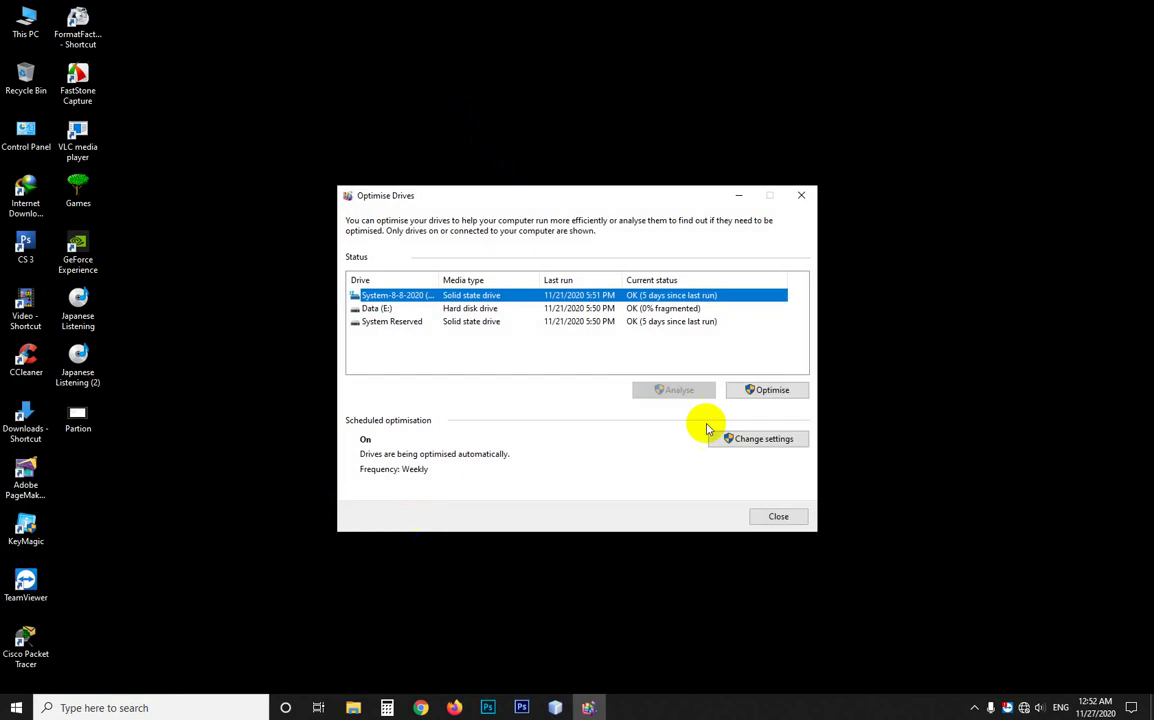
left_click_drag(640, 200, 716, 48)
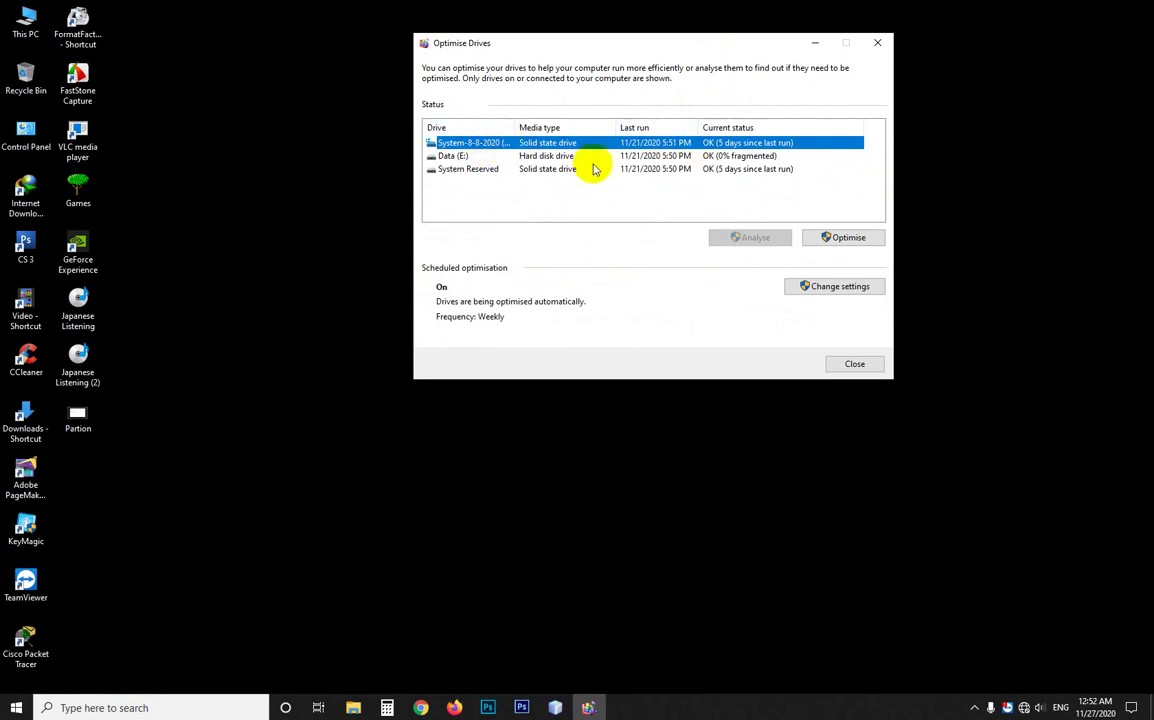
Optimise the System-8-8-2020 (C:) drive twice, then close the Optimise Drives window
left_click(845, 240)
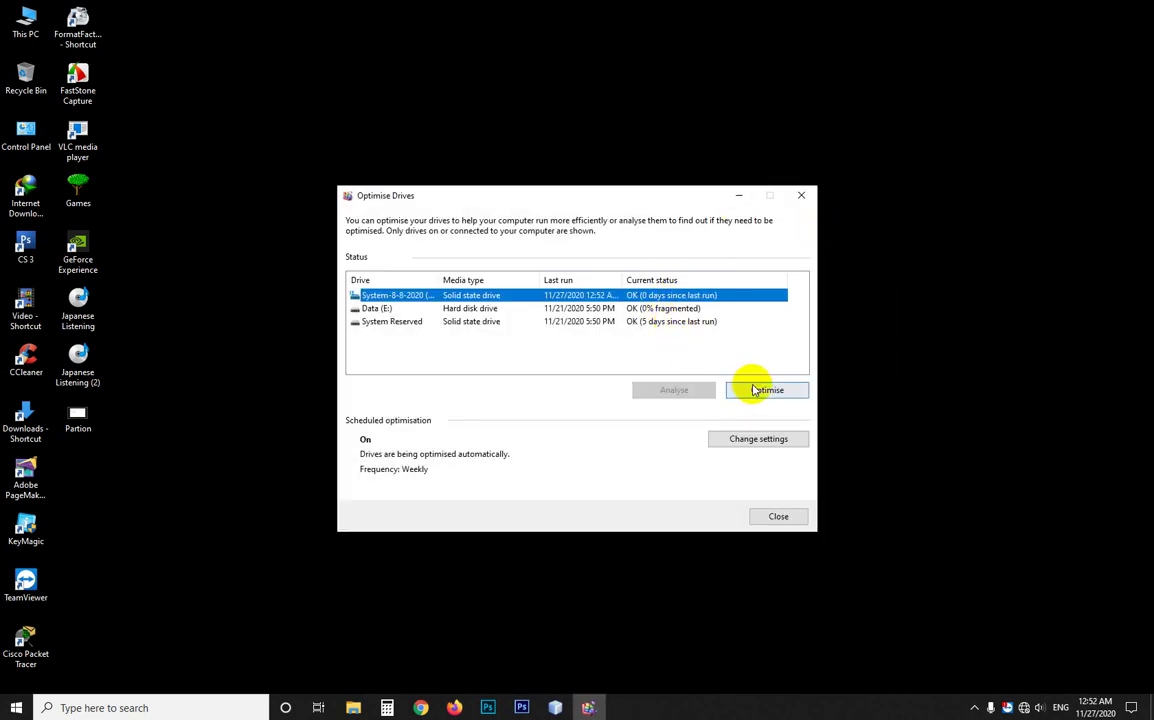
left_click(760, 390)
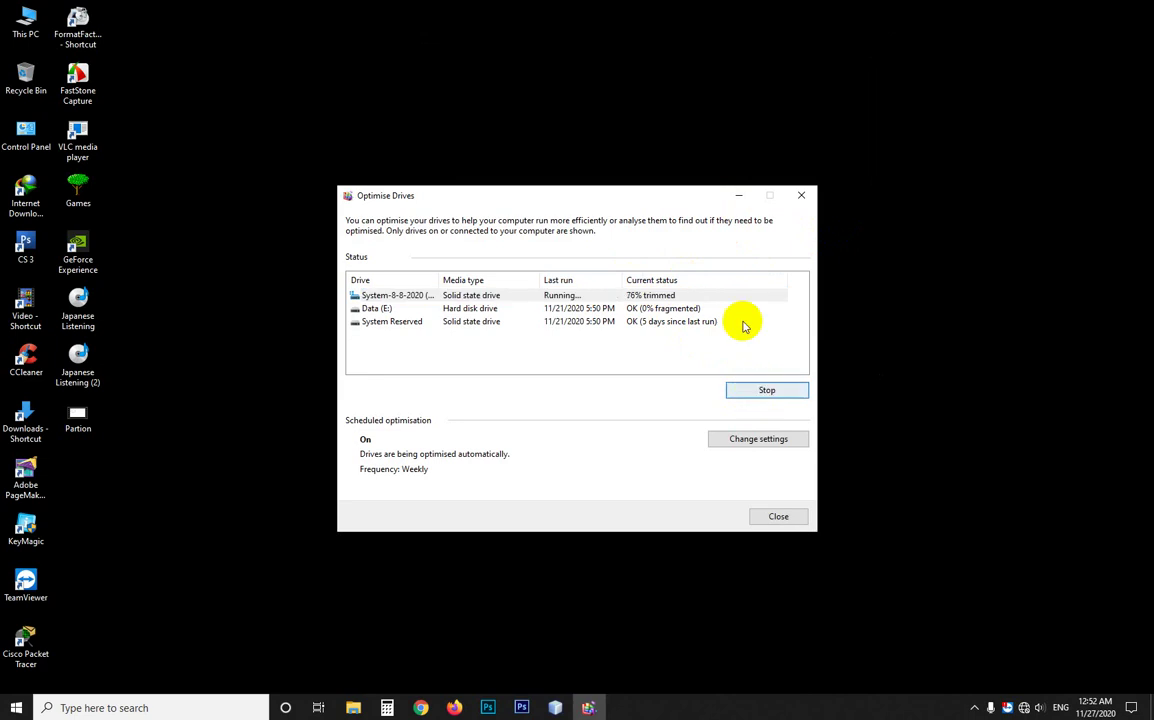
left_click(793, 201)
Refresh the desktop four times
right_click(304, 180)
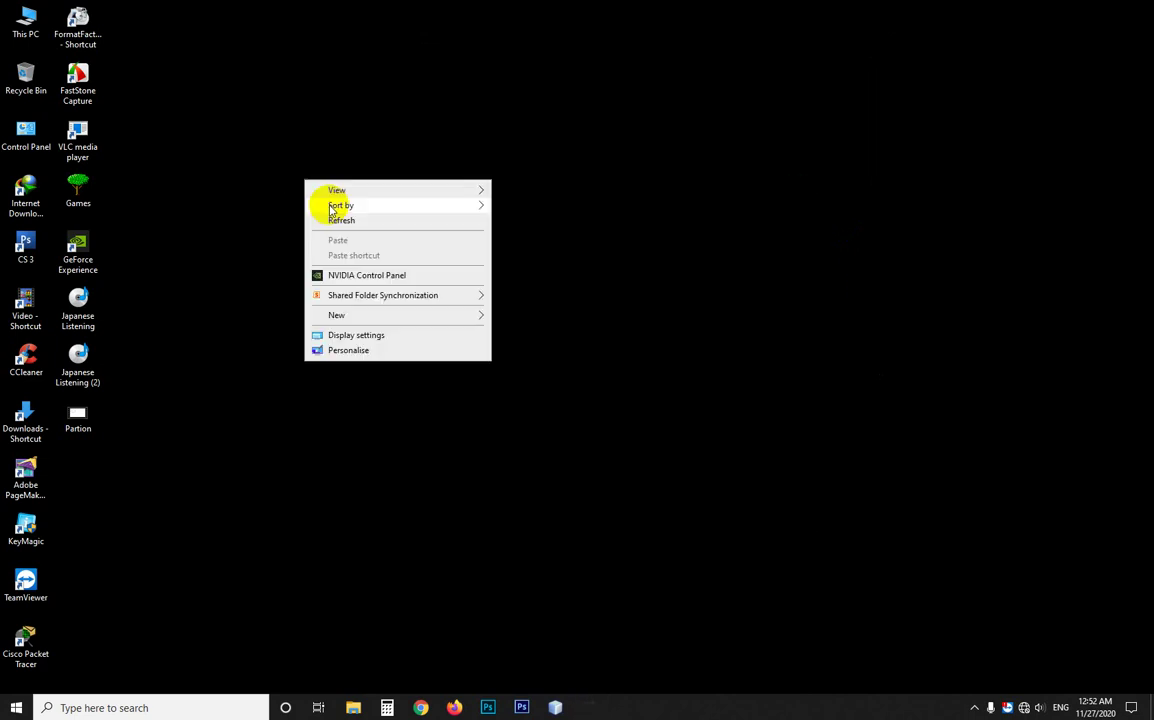
left_click(335, 219)
right_click(325, 173)
left_click(340, 212)
right_click(347, 212)
left_click(383, 251)
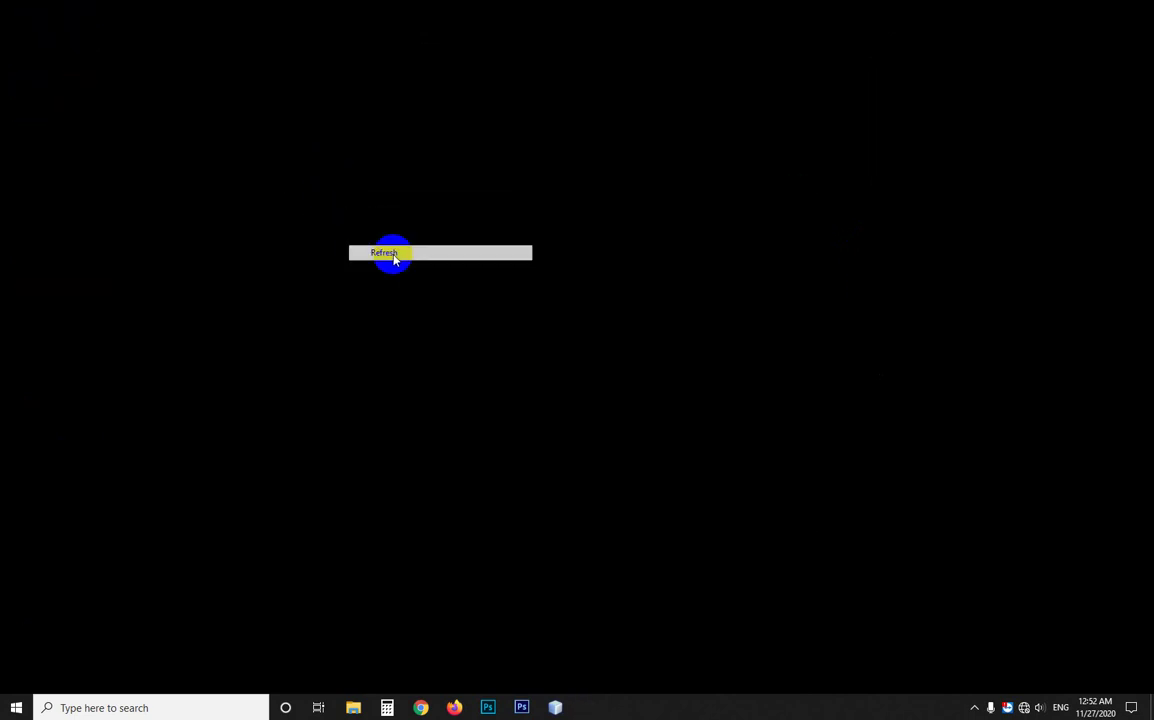
right_click(341, 186)
left_click(371, 227)
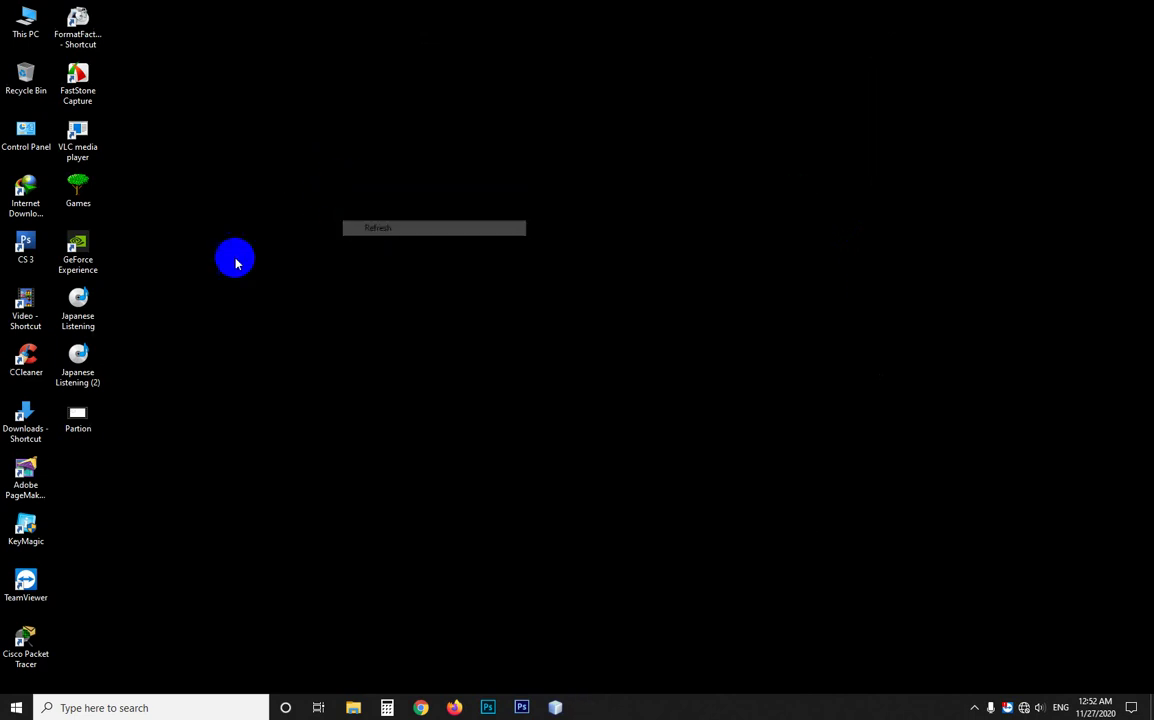
Launch CCleaner, cancel the license key request and open Custom Clean
double_click(47, 354)
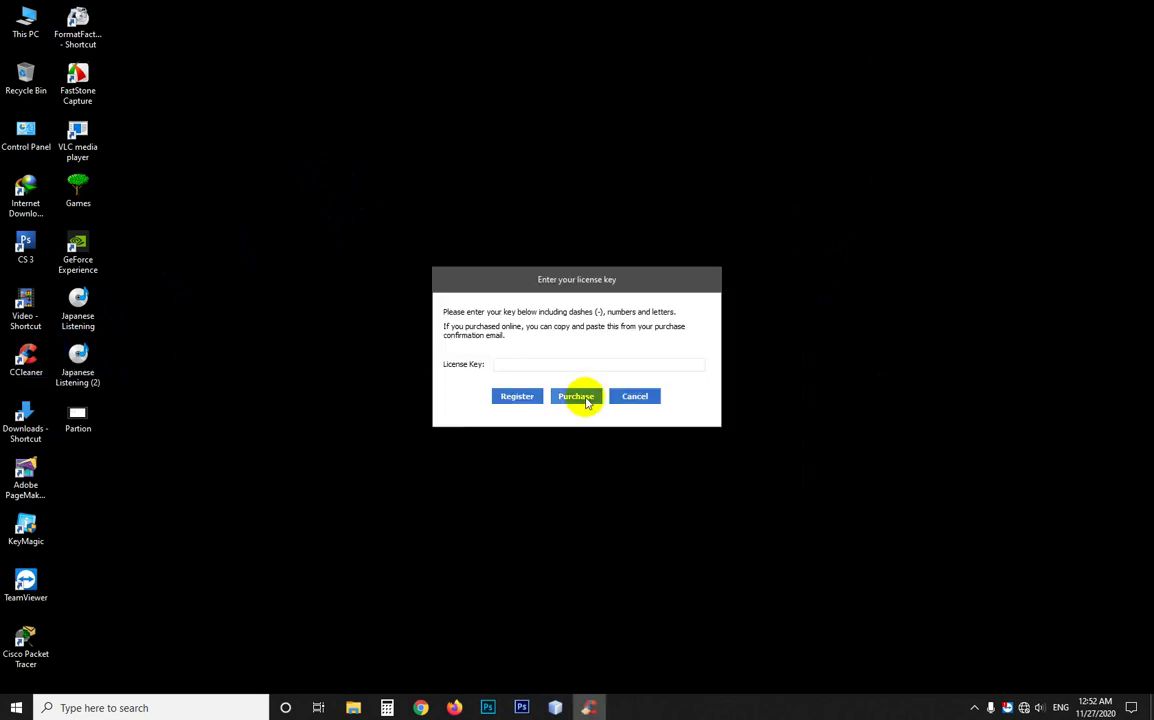
left_click(638, 396)
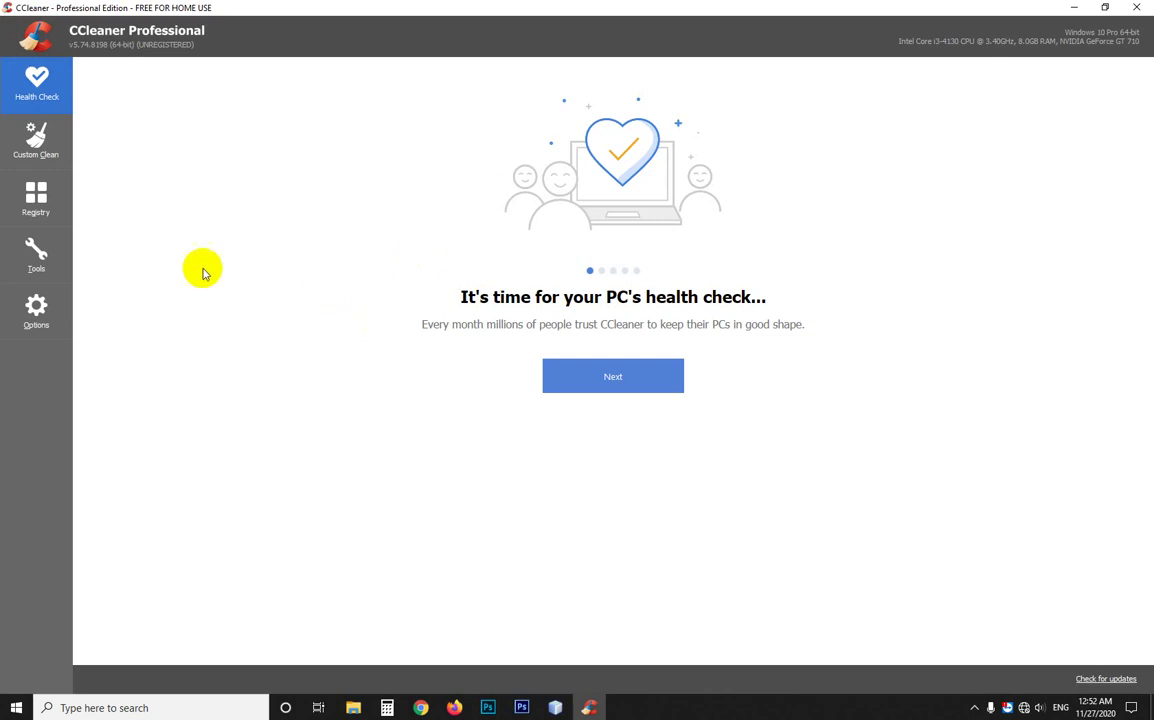
left_click(40, 145)
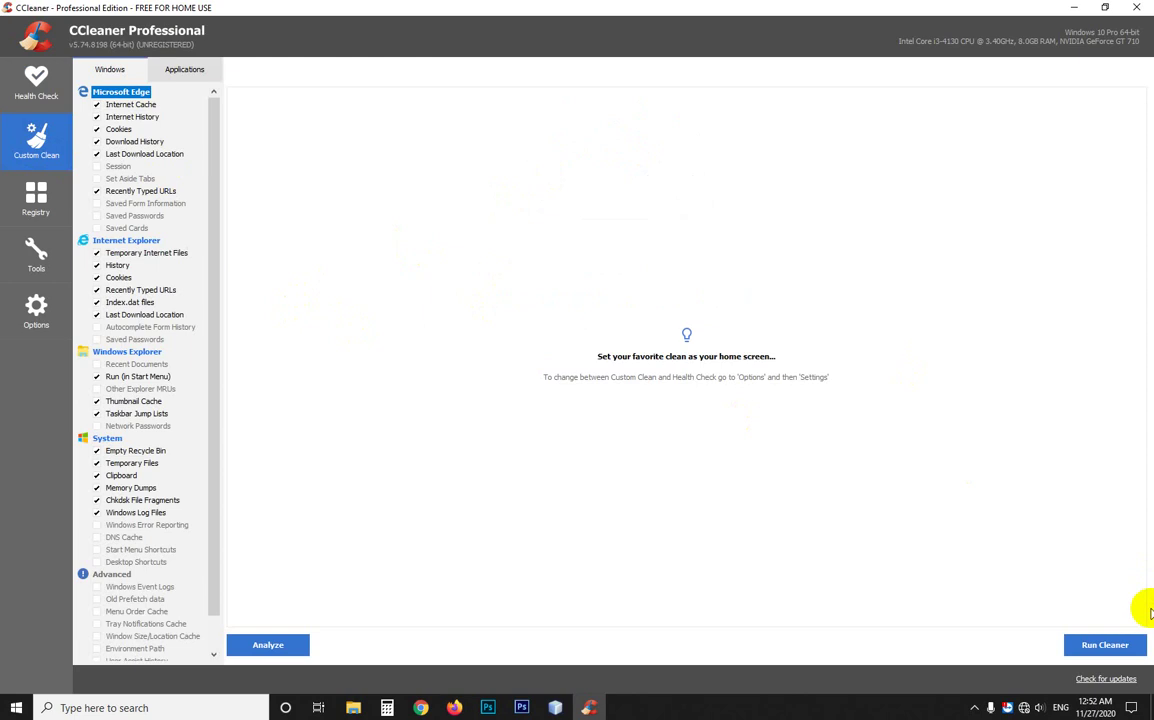
Run the Custom Clean with the preselected items twice, agreeing to the file deletion each time, and close CCleaner
left_click(1105, 645)
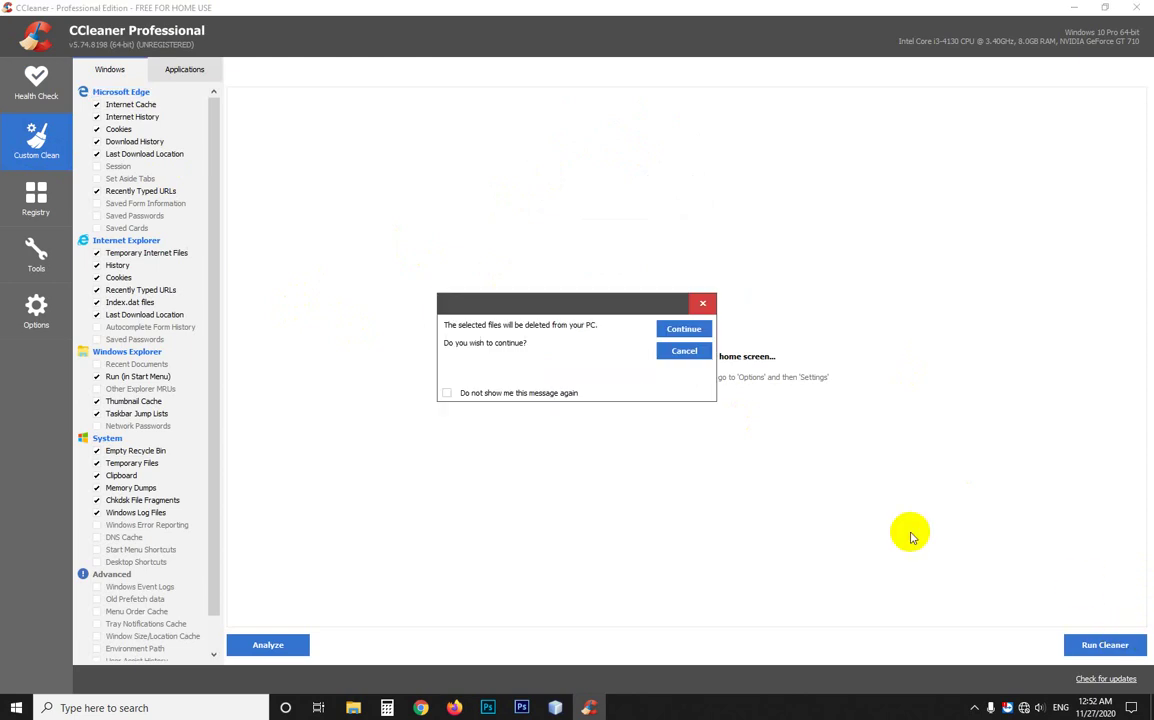
left_click(672, 329)
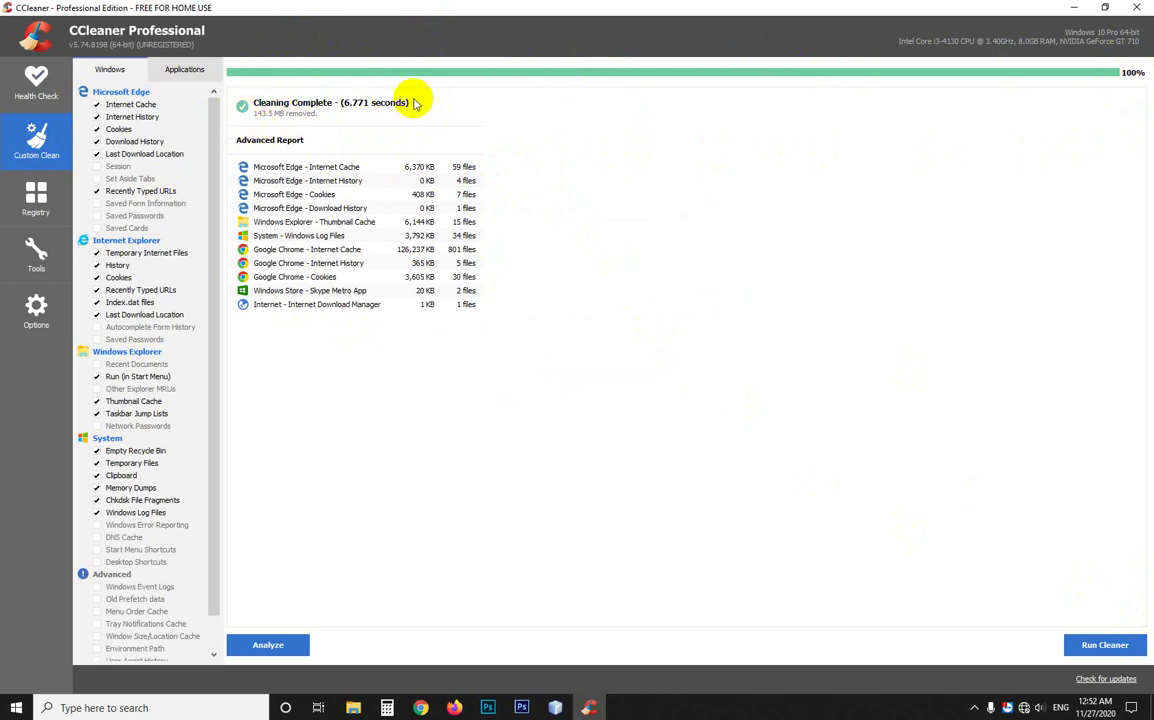
left_click(1100, 643)
left_click(678, 330)
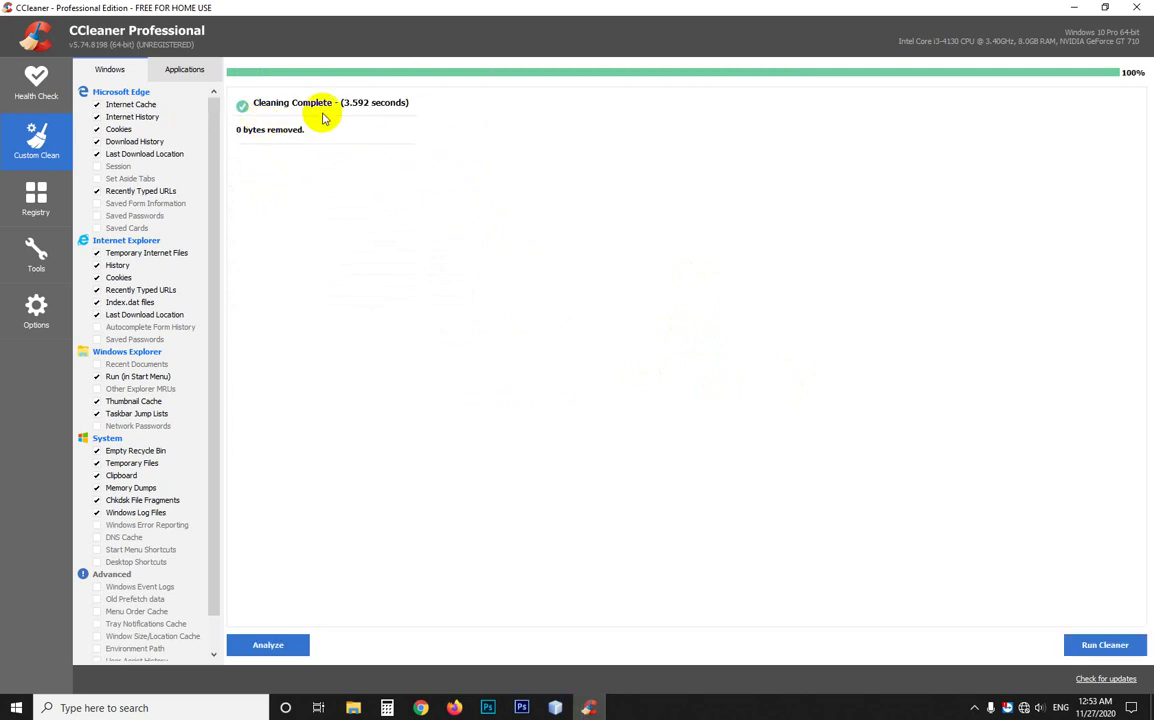
left_click(1135, 9)
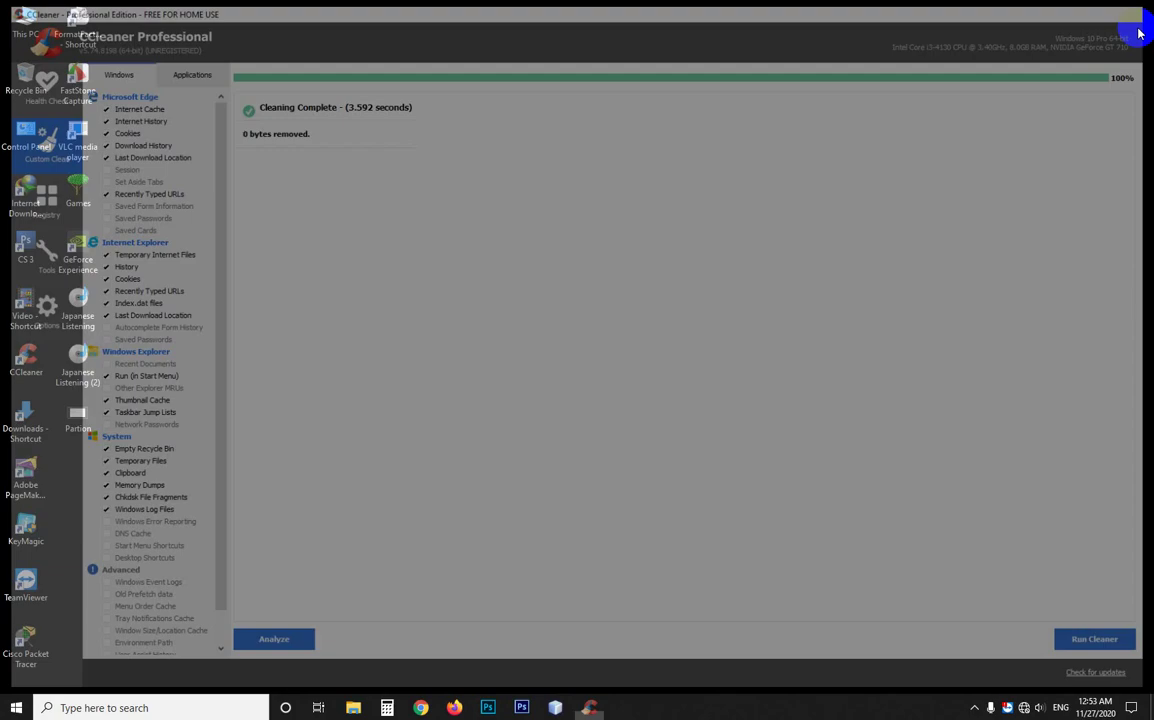
Refresh the Windows desktop several times in a row
right_click(528, 77)
right_click(555, 116)
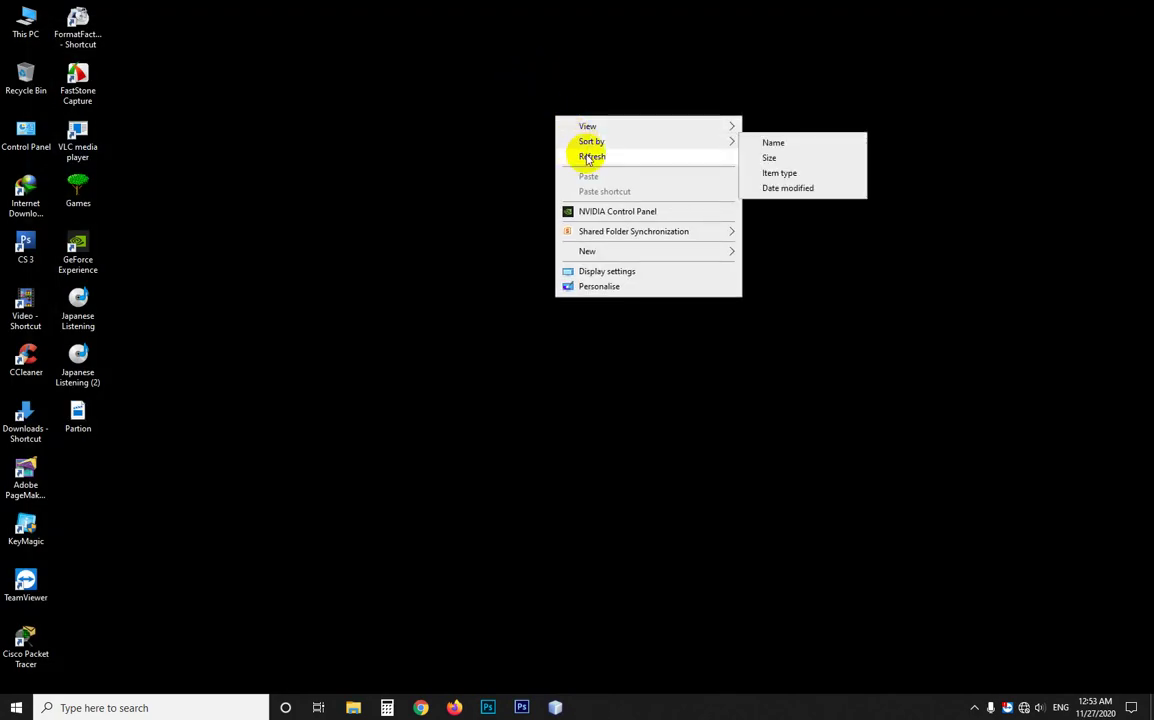
right_click(583, 151)
left_click(600, 193)
right_click(549, 130)
left_click(583, 175)
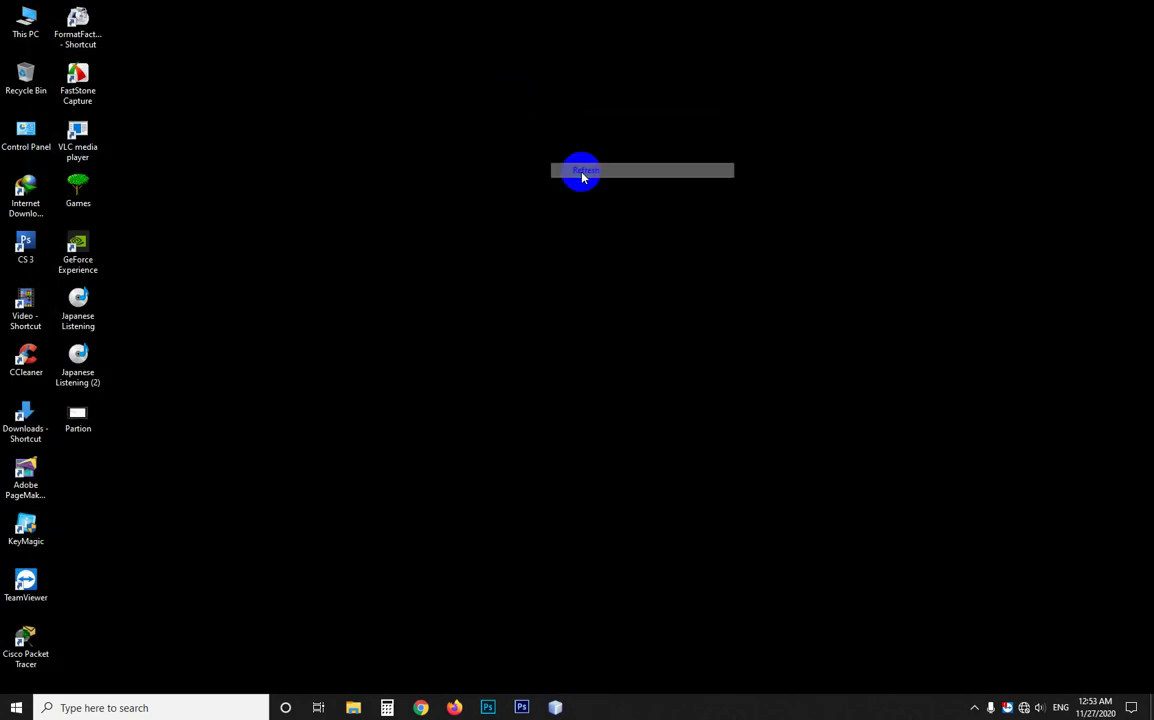
right_click(580, 172)
left_click(605, 211)
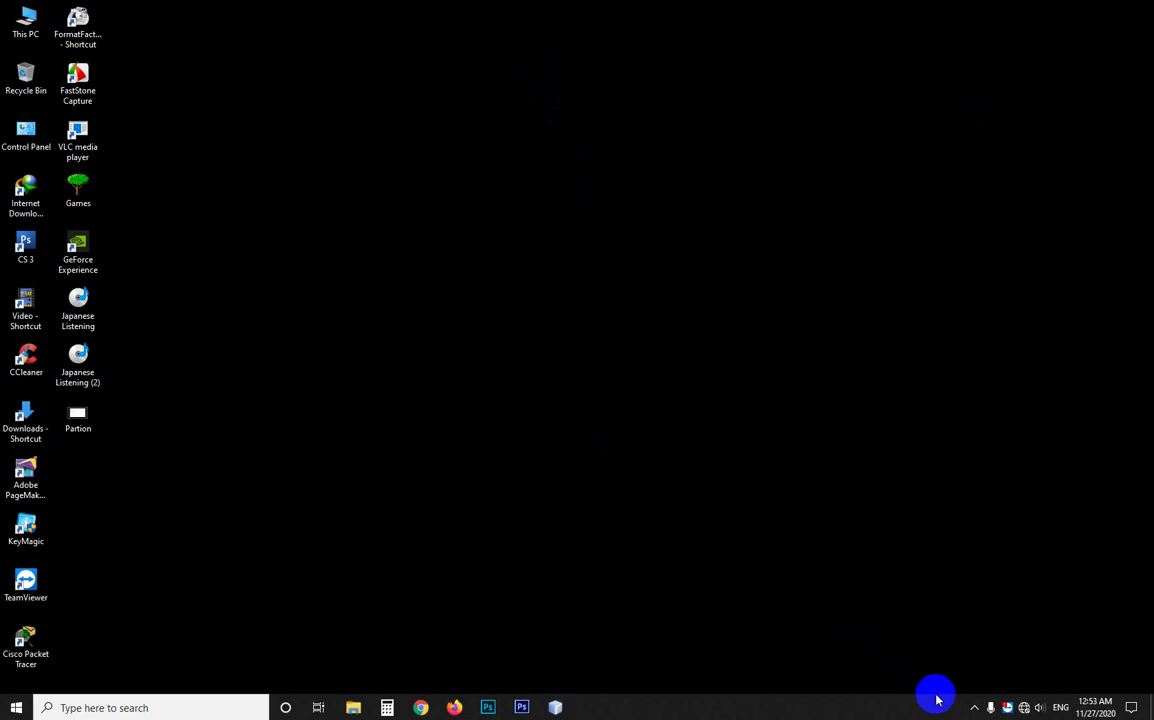
Show the hidden notification area icons on the taskbar
left_click(972, 708)
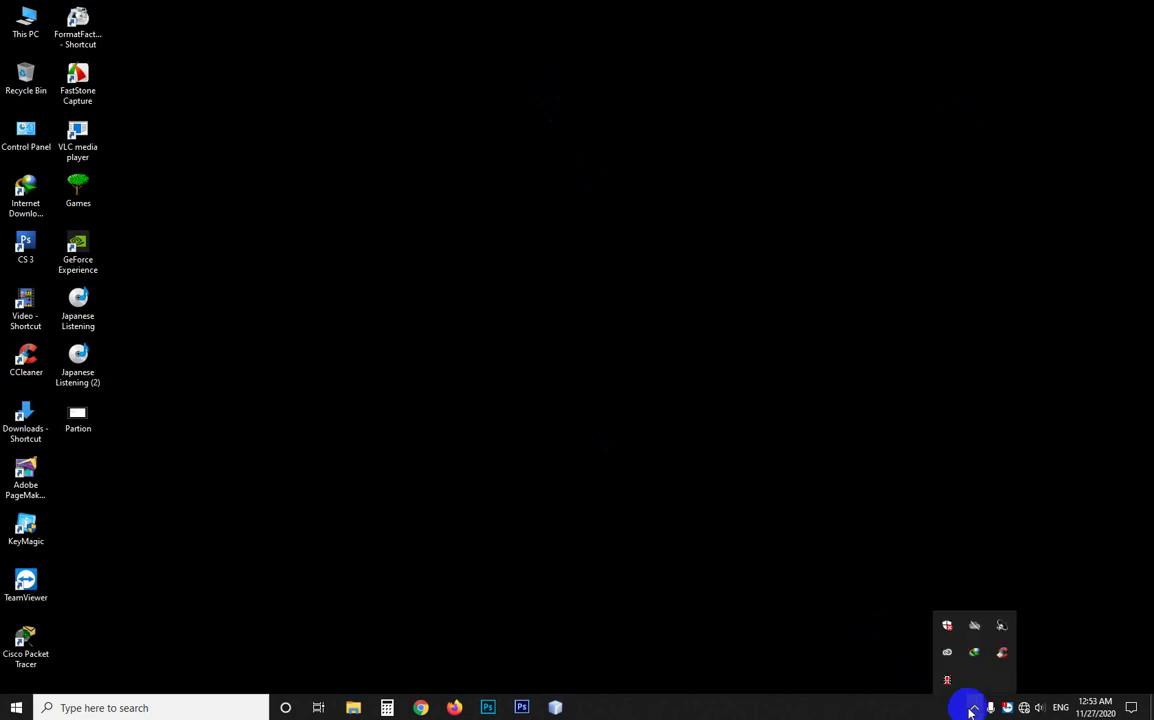